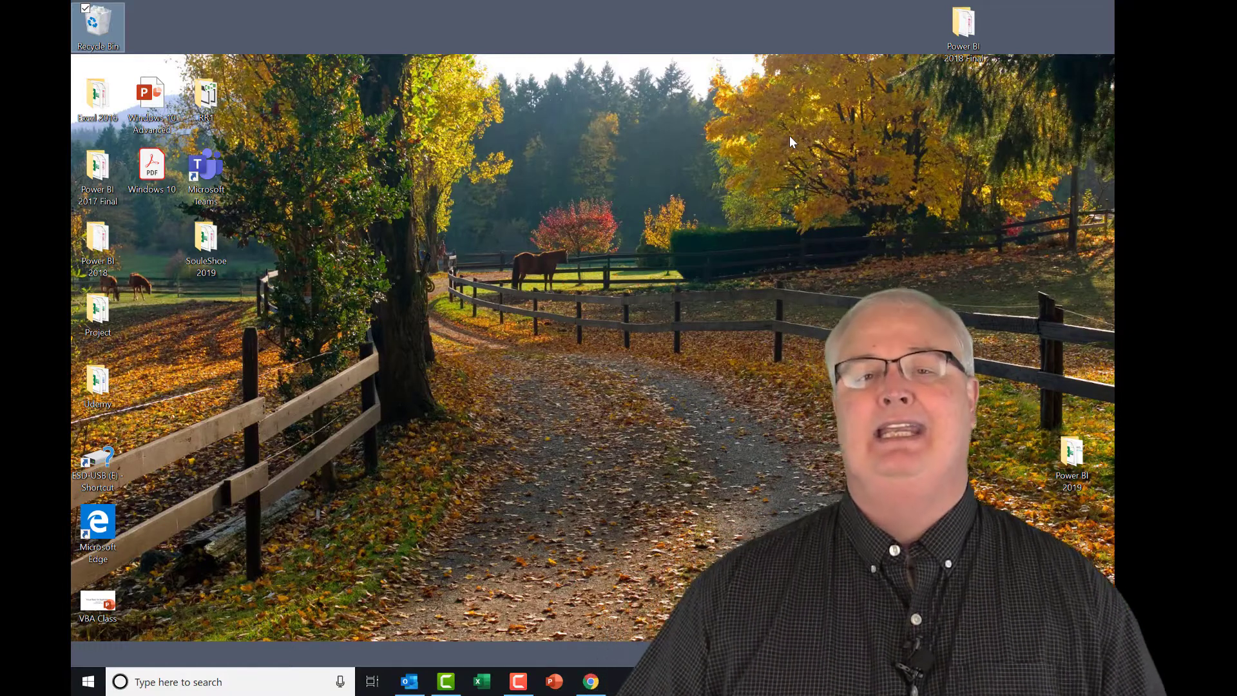
Open a maximized File Explorer window and show its View commands.
key("super+e")
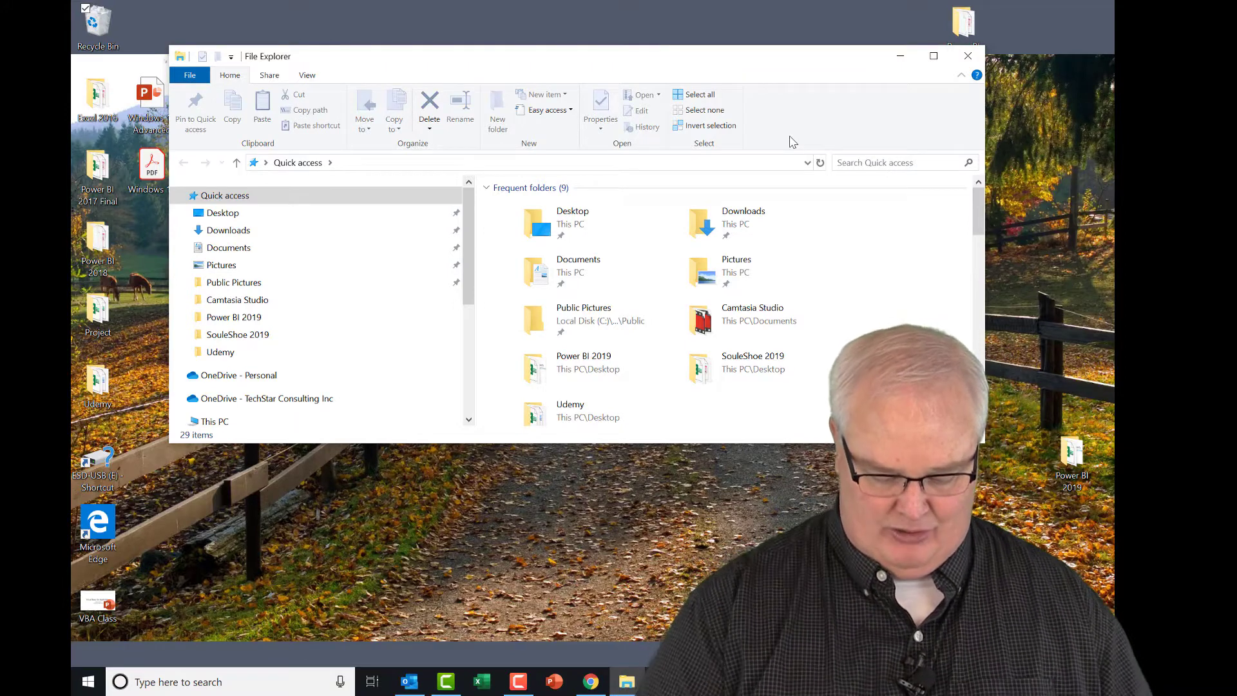
left_click(939, 58)
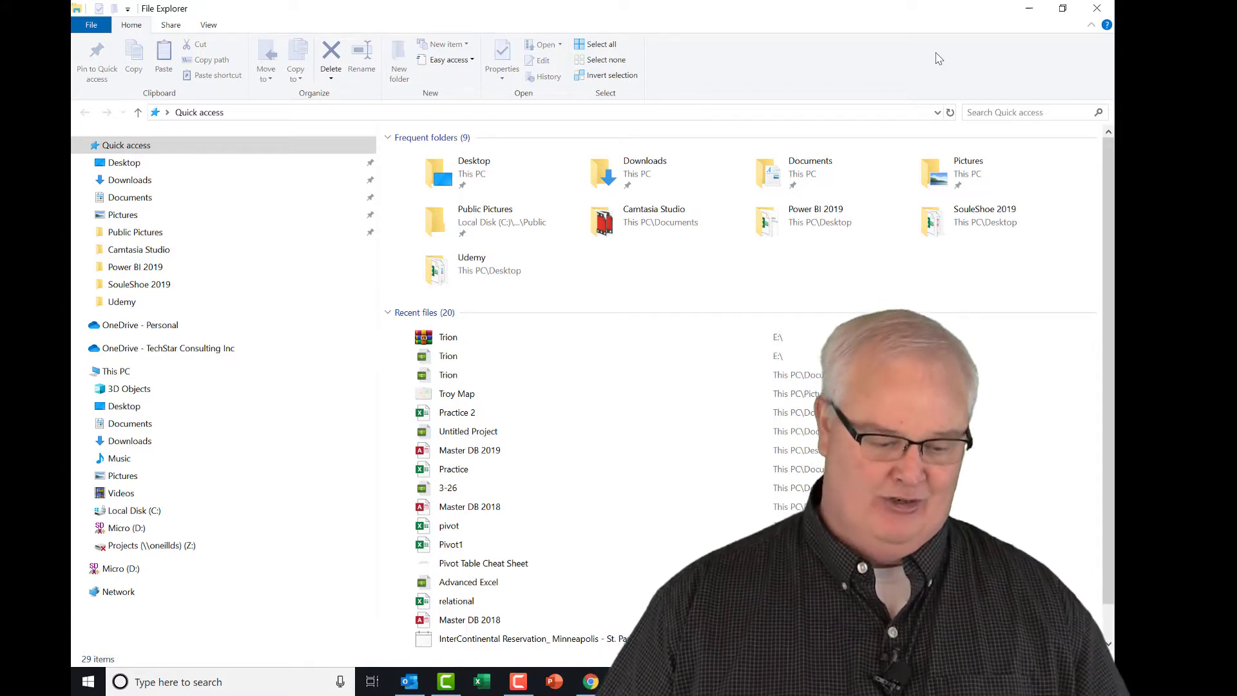
key("alt")
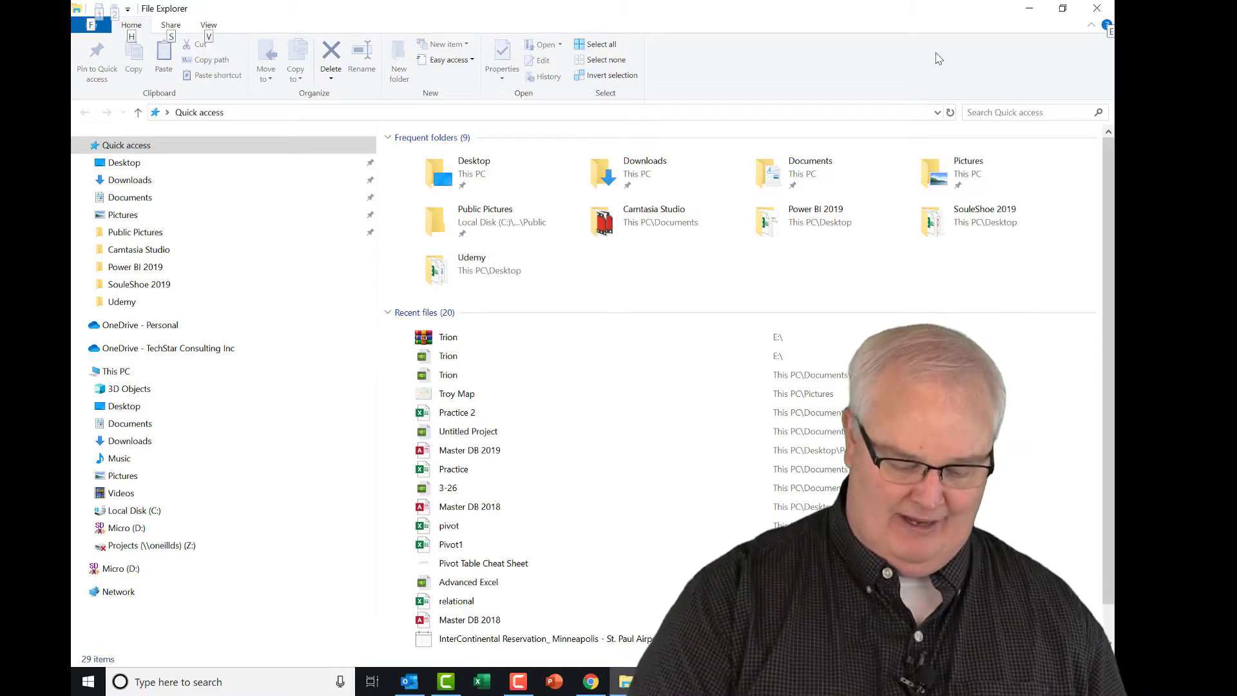
key("v")
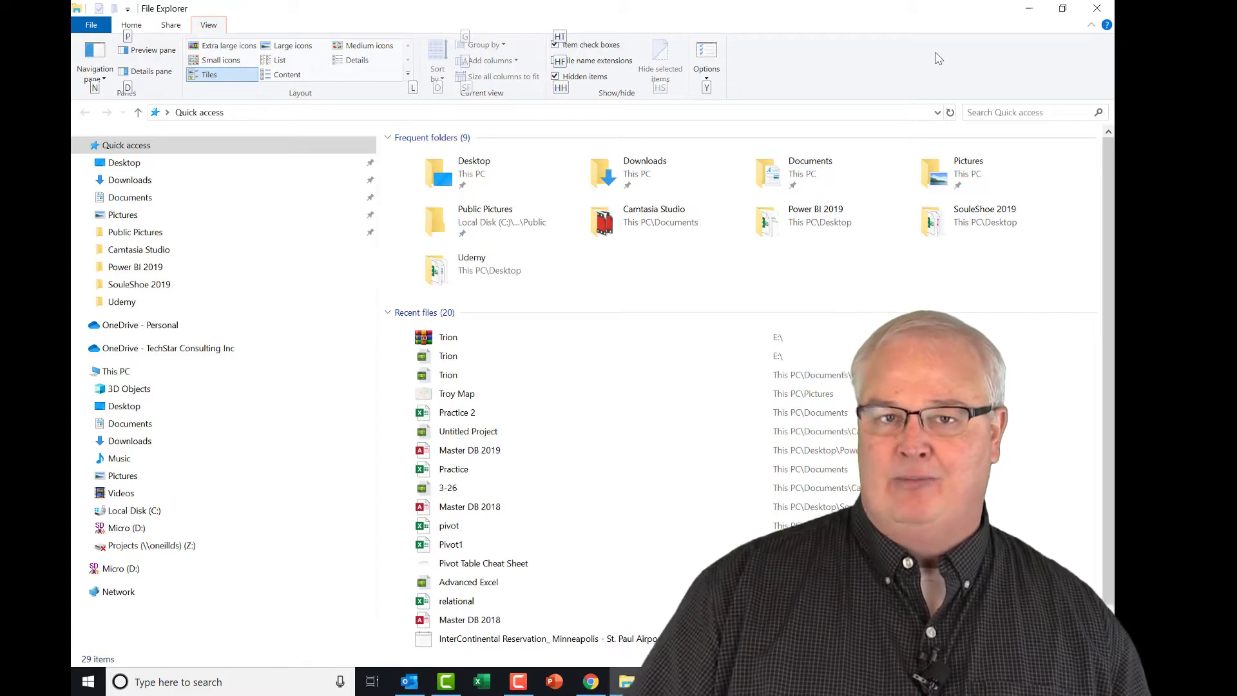
key("alt")
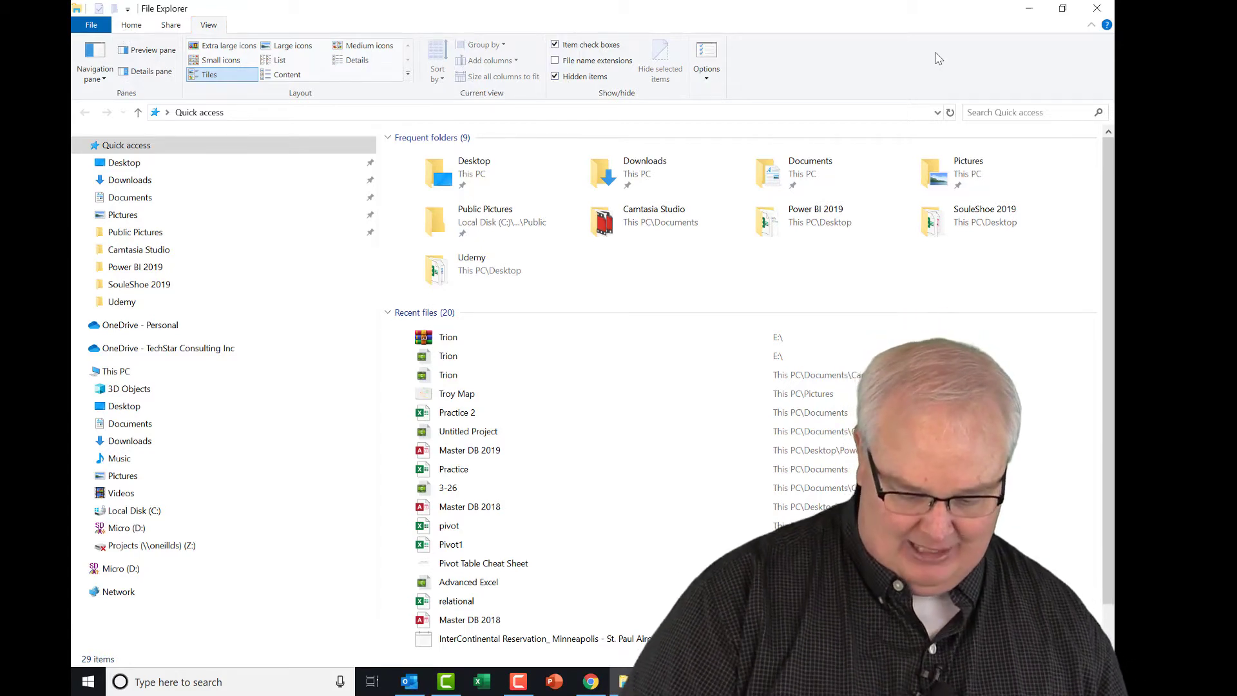
Launch Excel with a blank workbook and display the Insert commands with their access-key hints.
key("super+3")
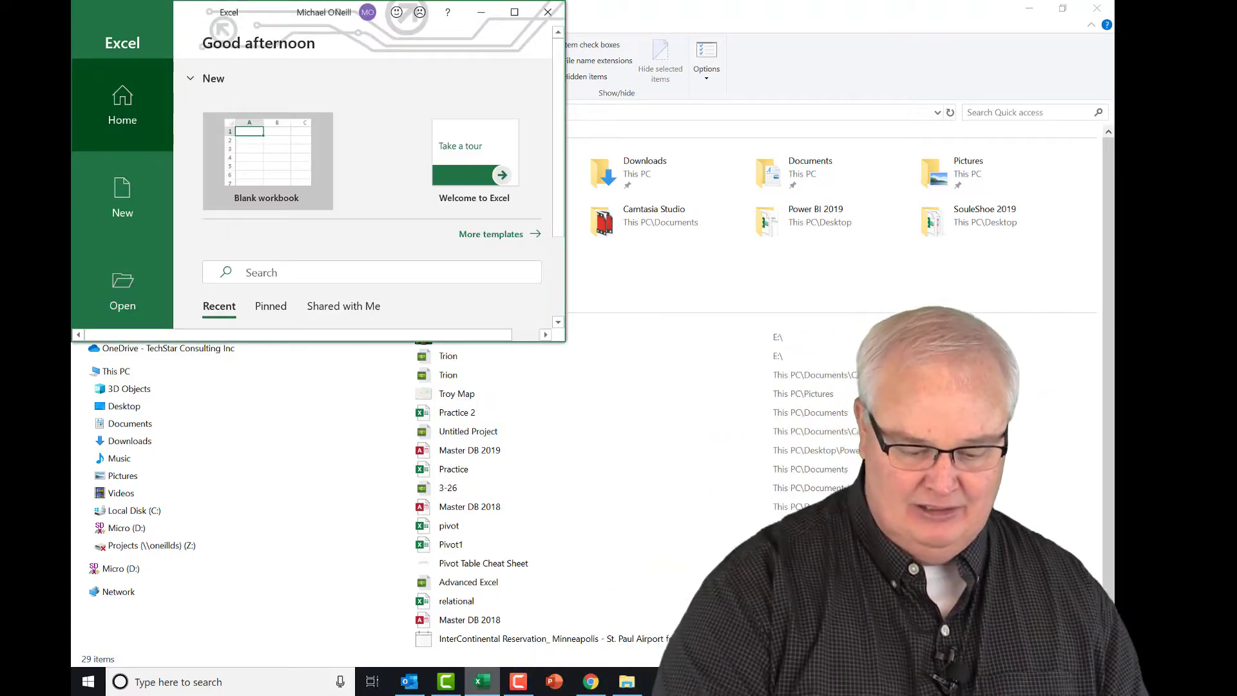
key("Return")
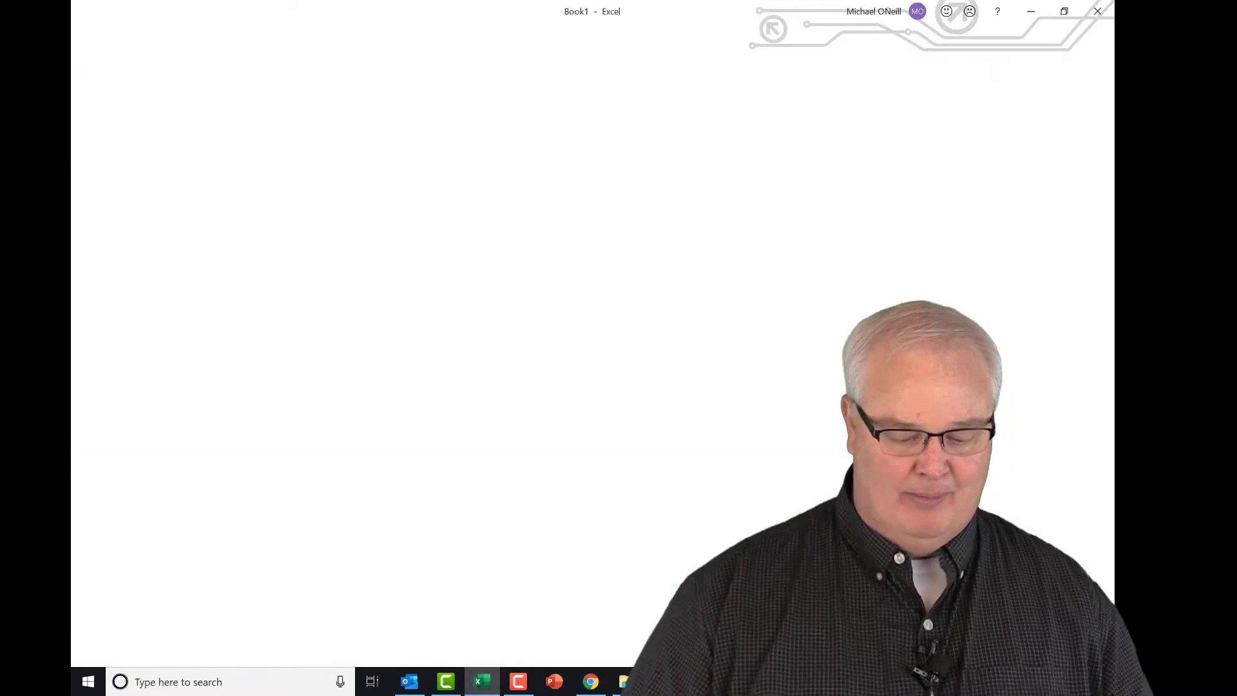
key("alt")
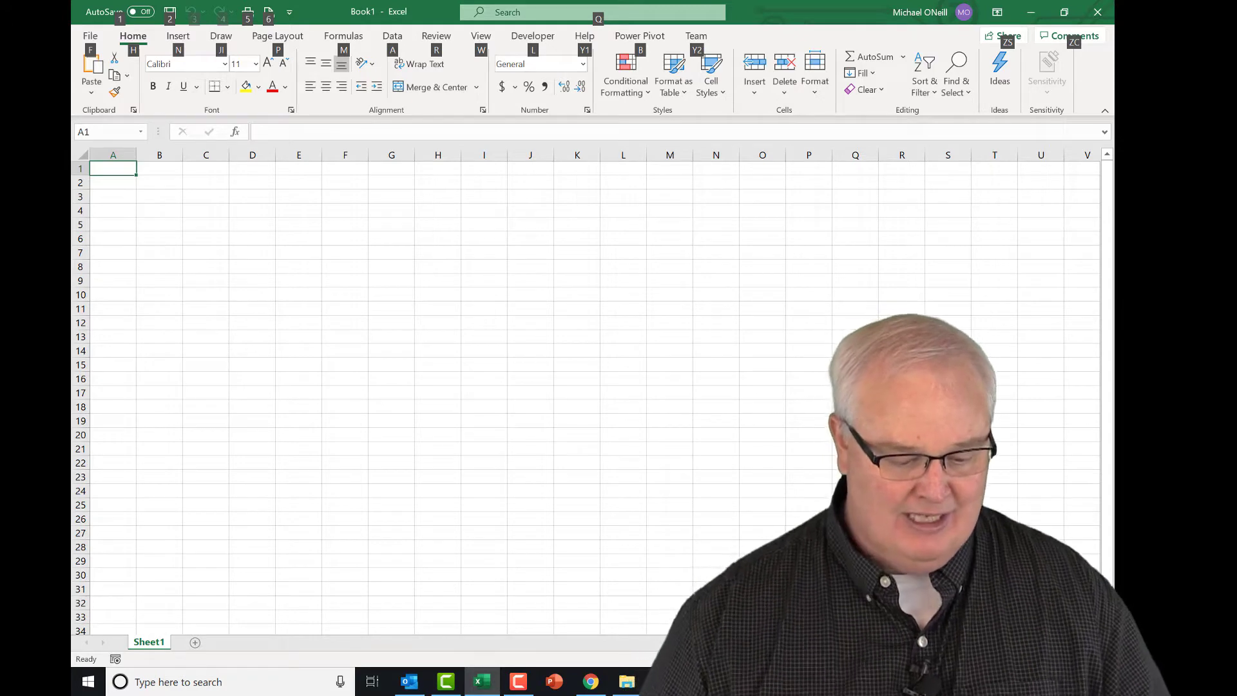
key("n")
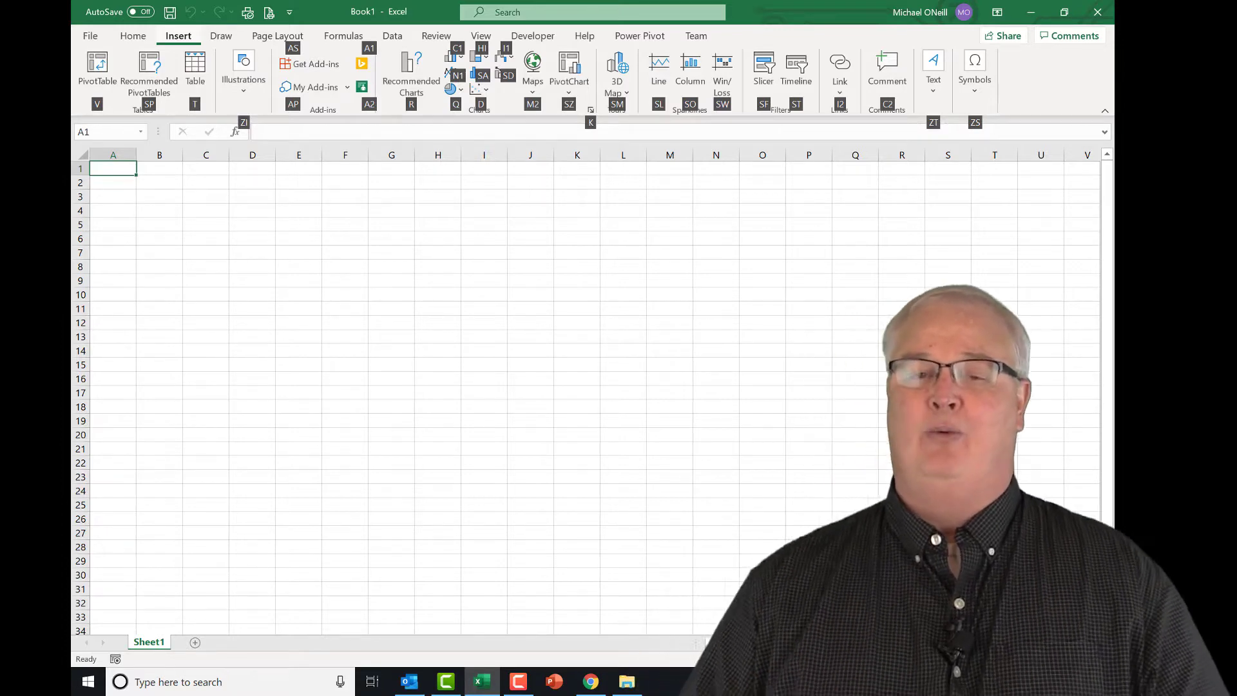
key("Escape")
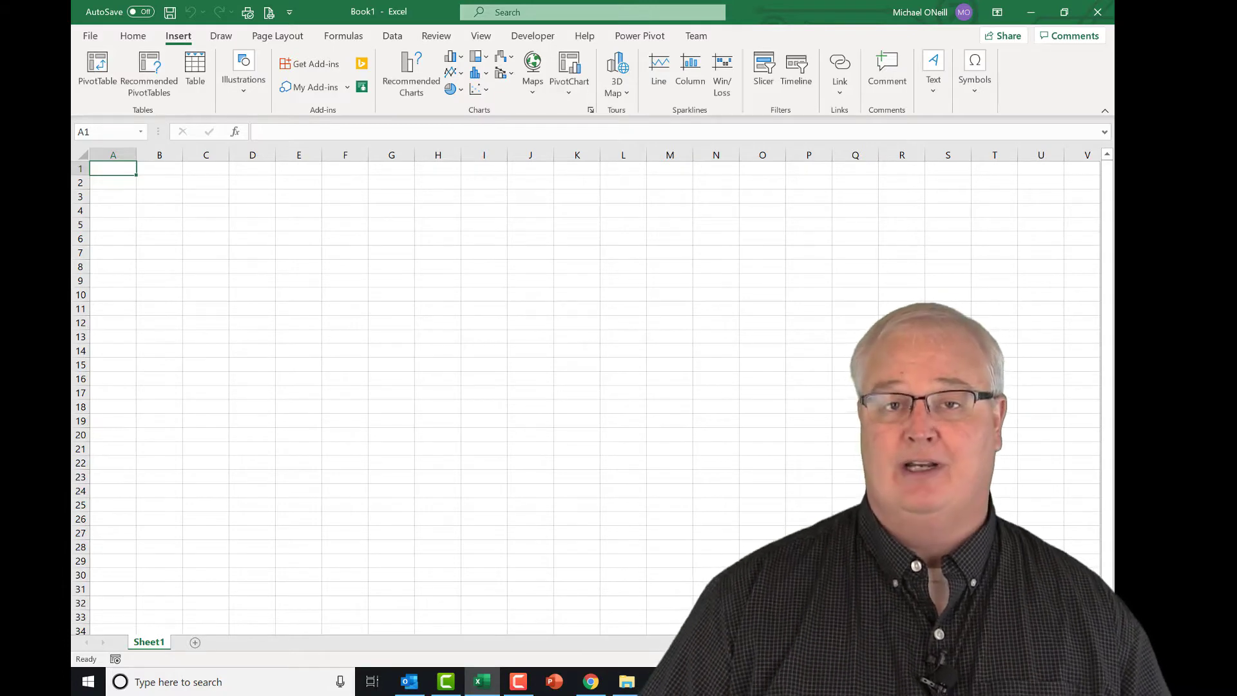
Show the workbook's Comments pane and minimize the Excel window.
left_click(1069, 36)
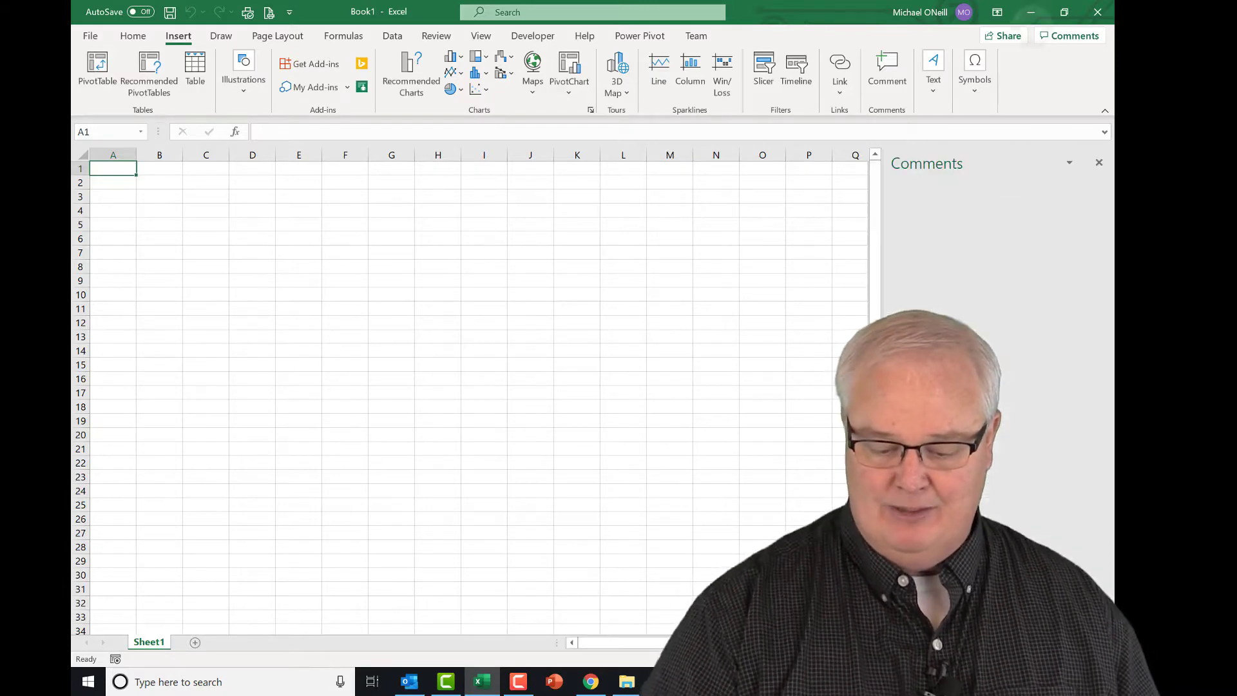
left_click(1031, 11)
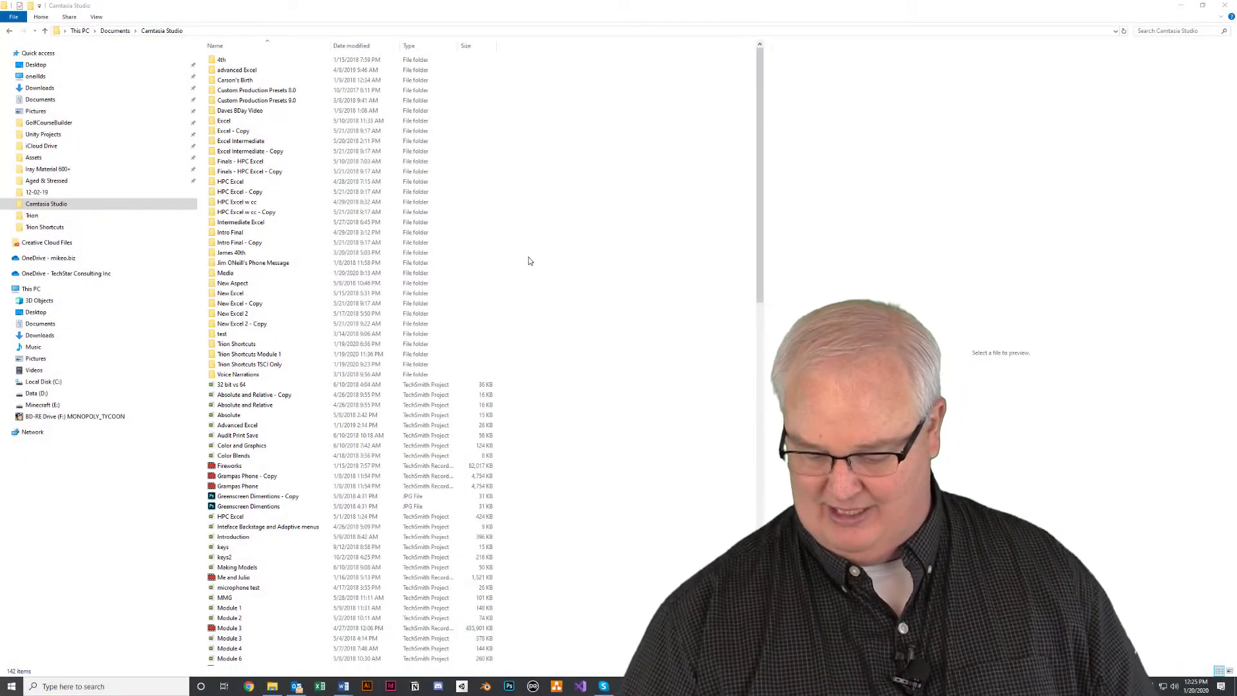
Cycle the Camtasia Studio folder's layout through Content, Details and Small icons, and back to Content.
key("ctrl+shift+8")
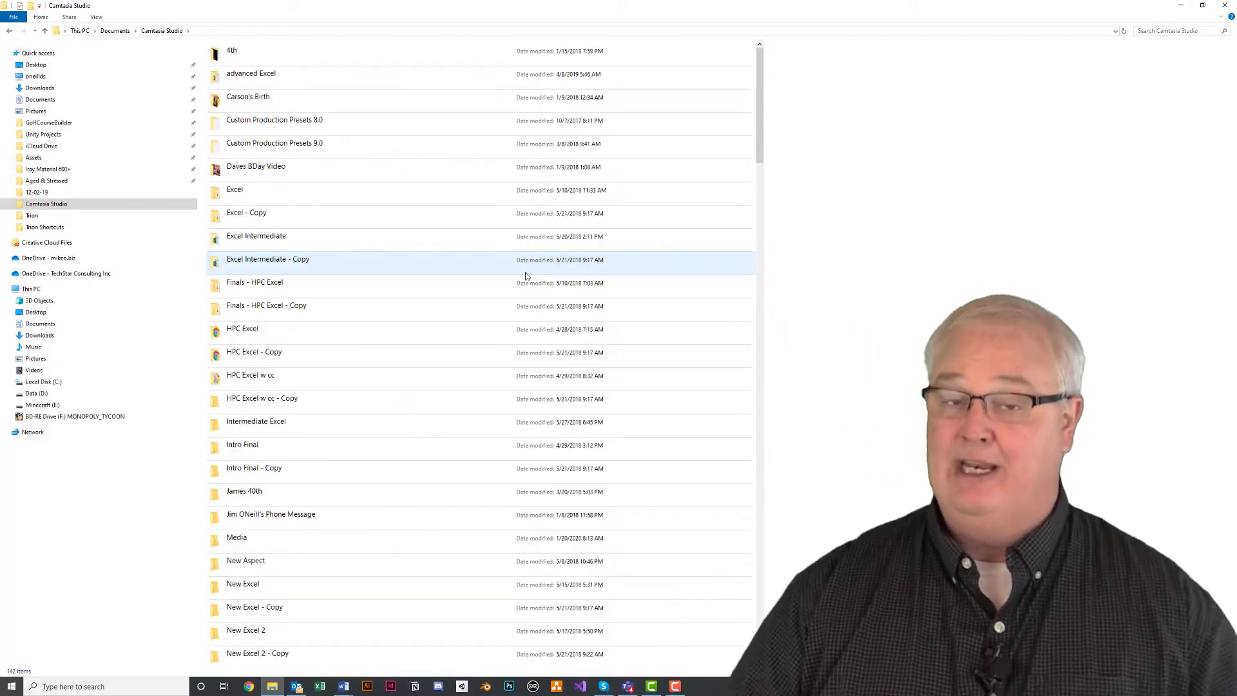
key("ctrl+shift+6")
key("ctrl+shift+6")
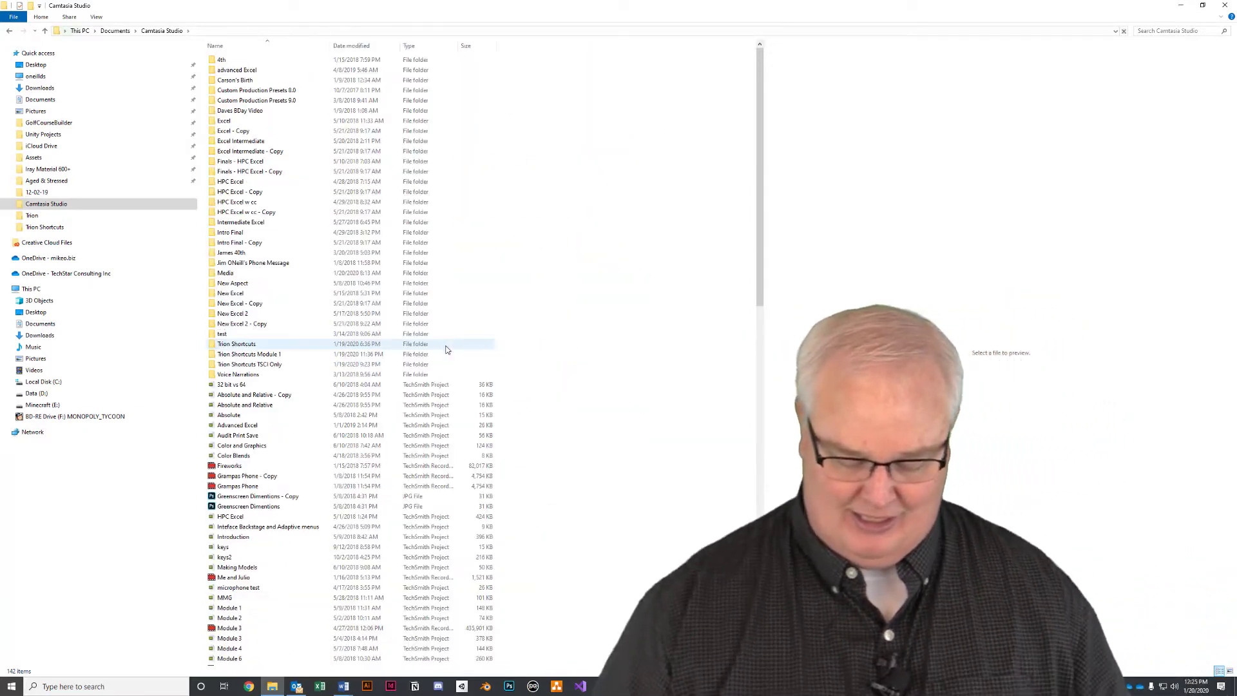
key("ctrl+shift+5")
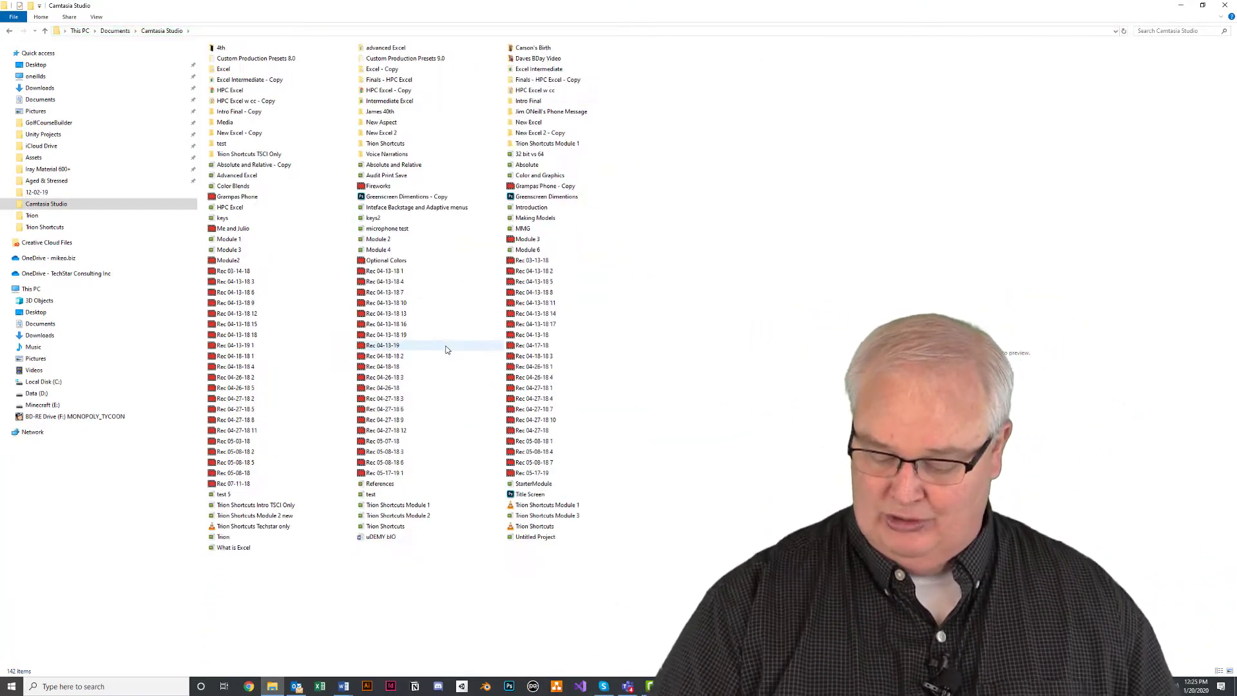
key("ctrl+shift+7")
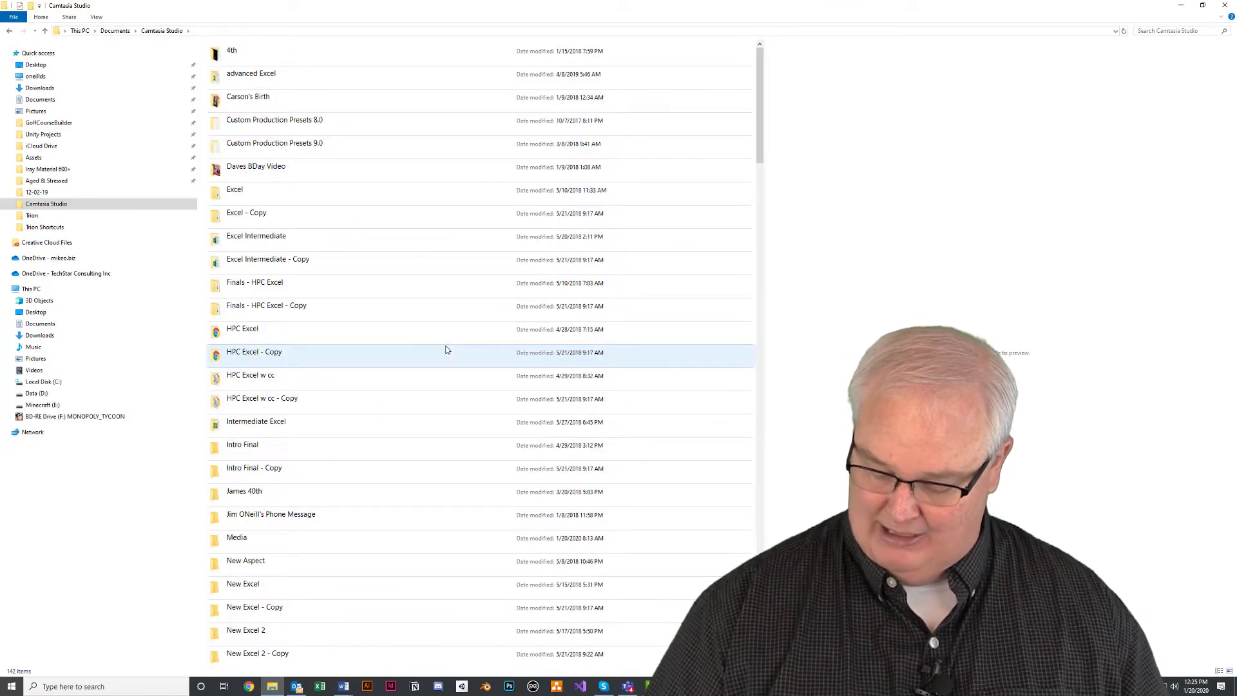
scroll(446, 349, "up", 2, "ctrl")
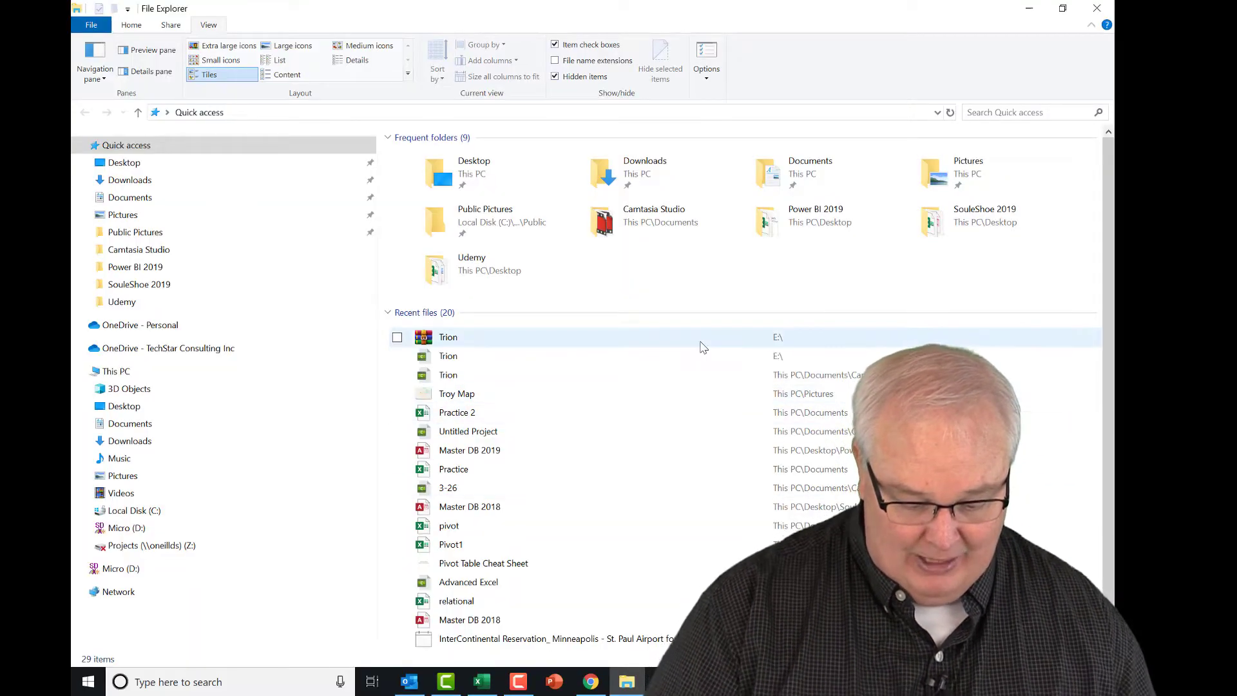
Preview the recent file Troy Map in the preview pane and hide the pane again.
left_click(567, 400)
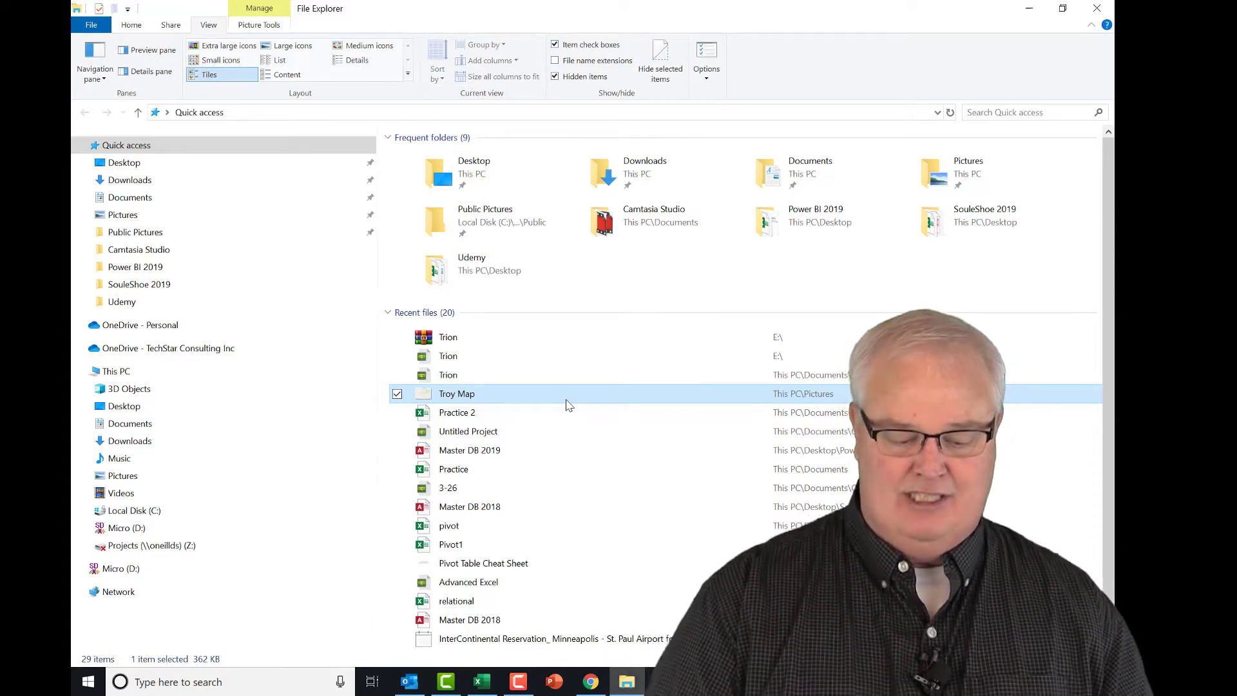
key("alt+p")
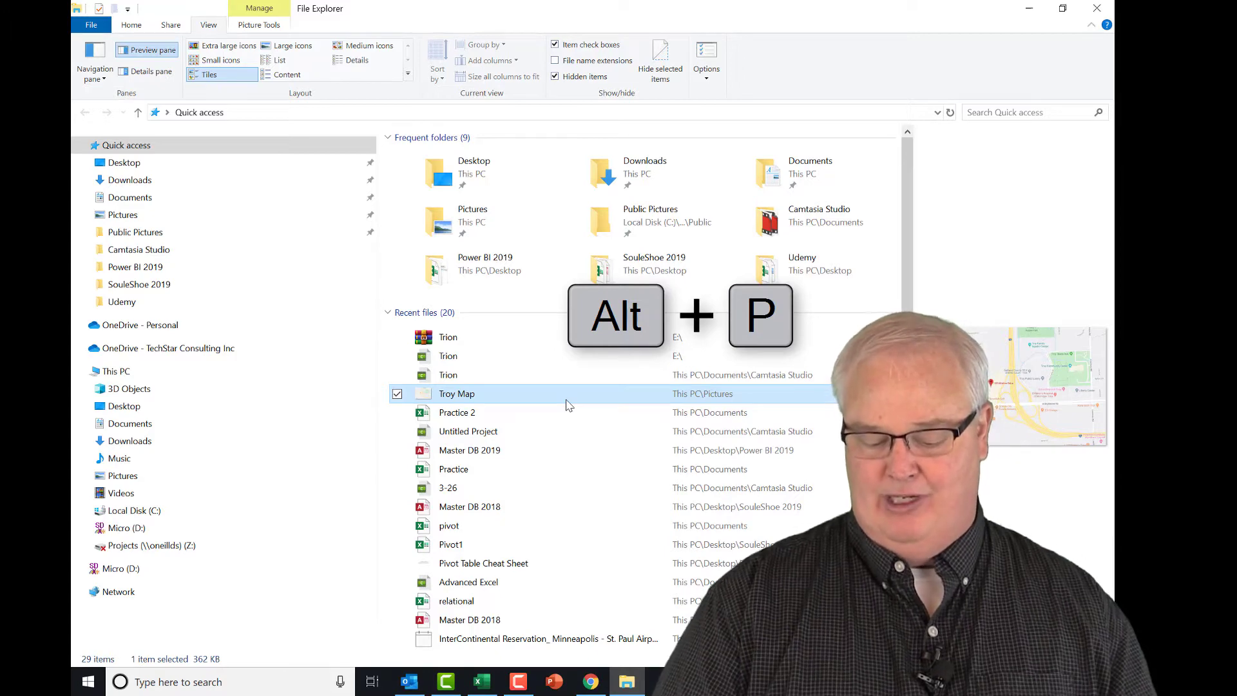
key("alt+p")
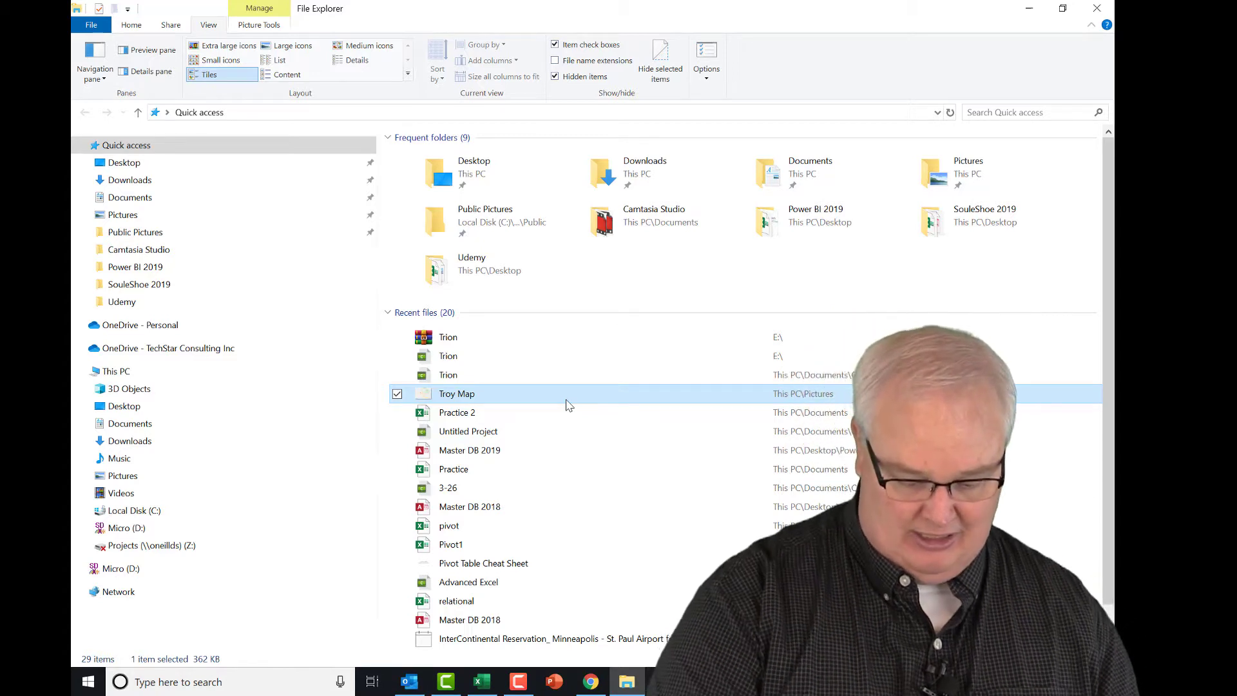
Select the recent file Master DB 2018 from the SouleShoe 2019 folder and show it in the preview pane.
key("Down")
key("Down")
key("Down")
key("Down")
key("Down")
key("Down")
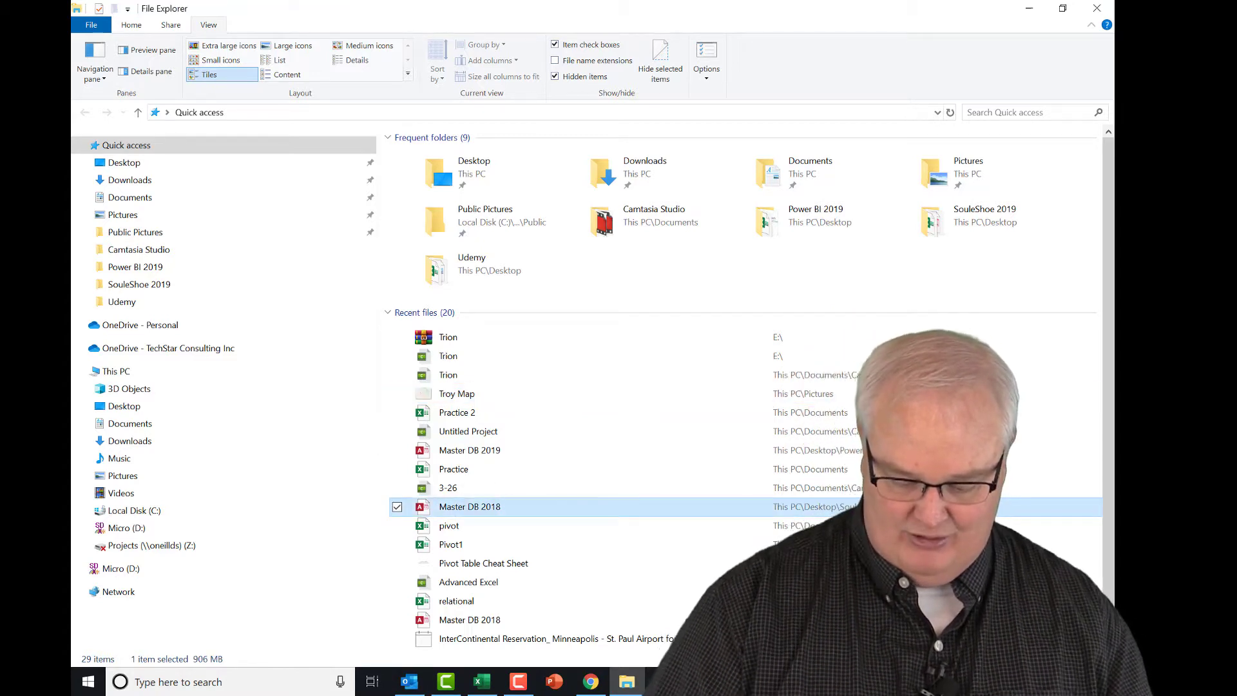
key("alt+p")
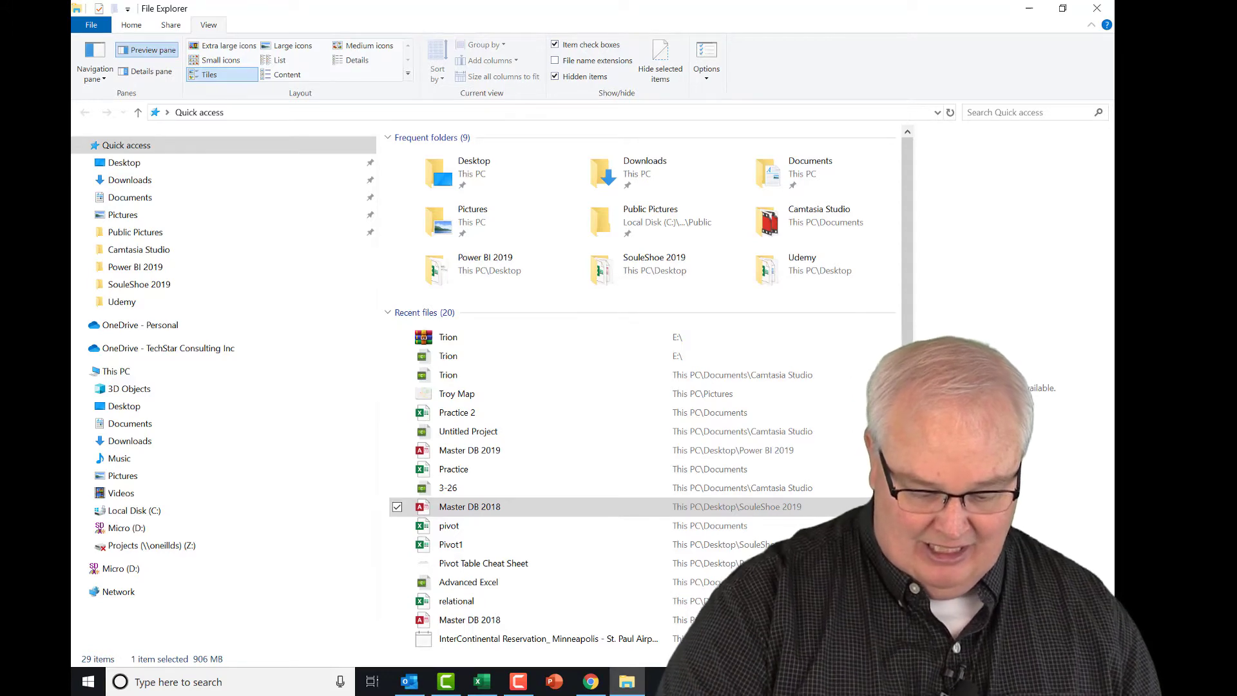
scroll(644, 386, "down", 2)
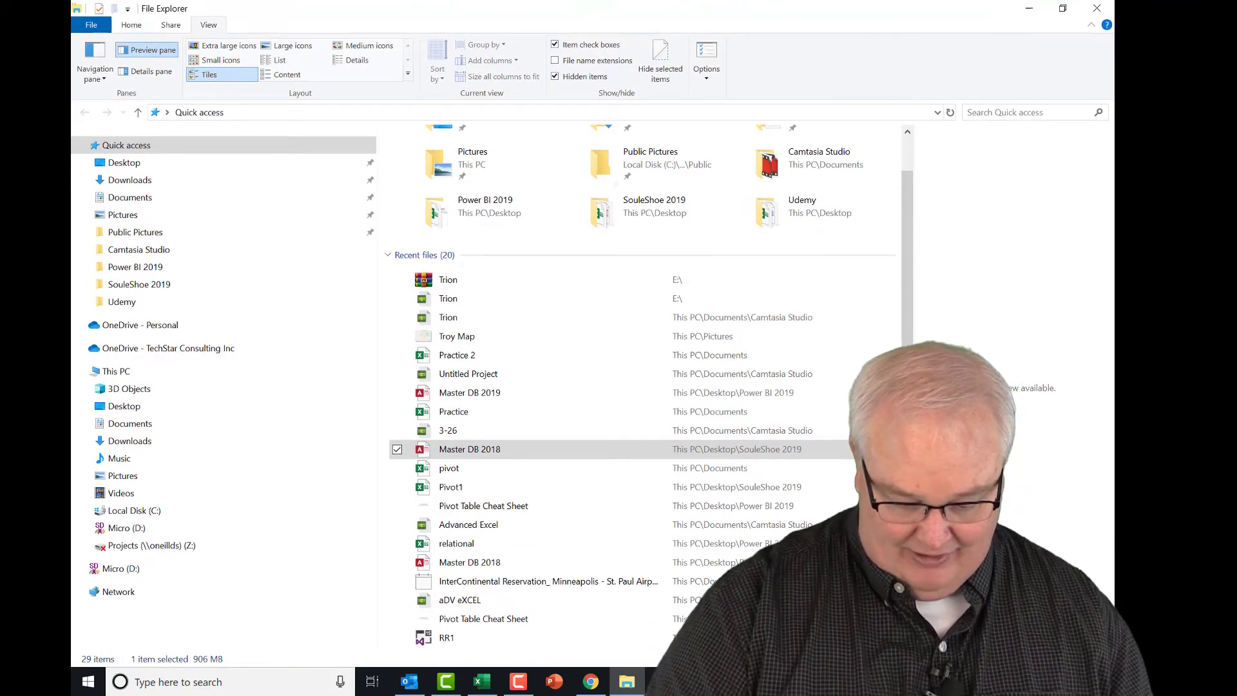
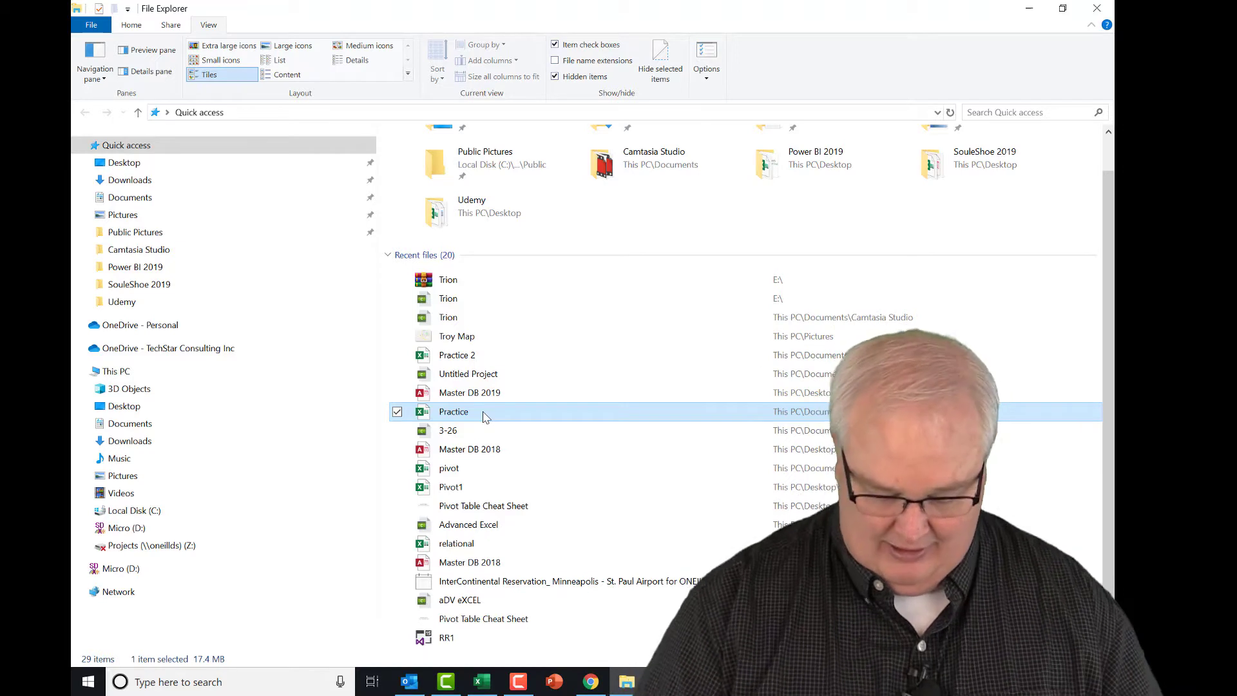
Show the file properties of the Practice workbook and return to File Explorer at the Videos folder.
key("alt")
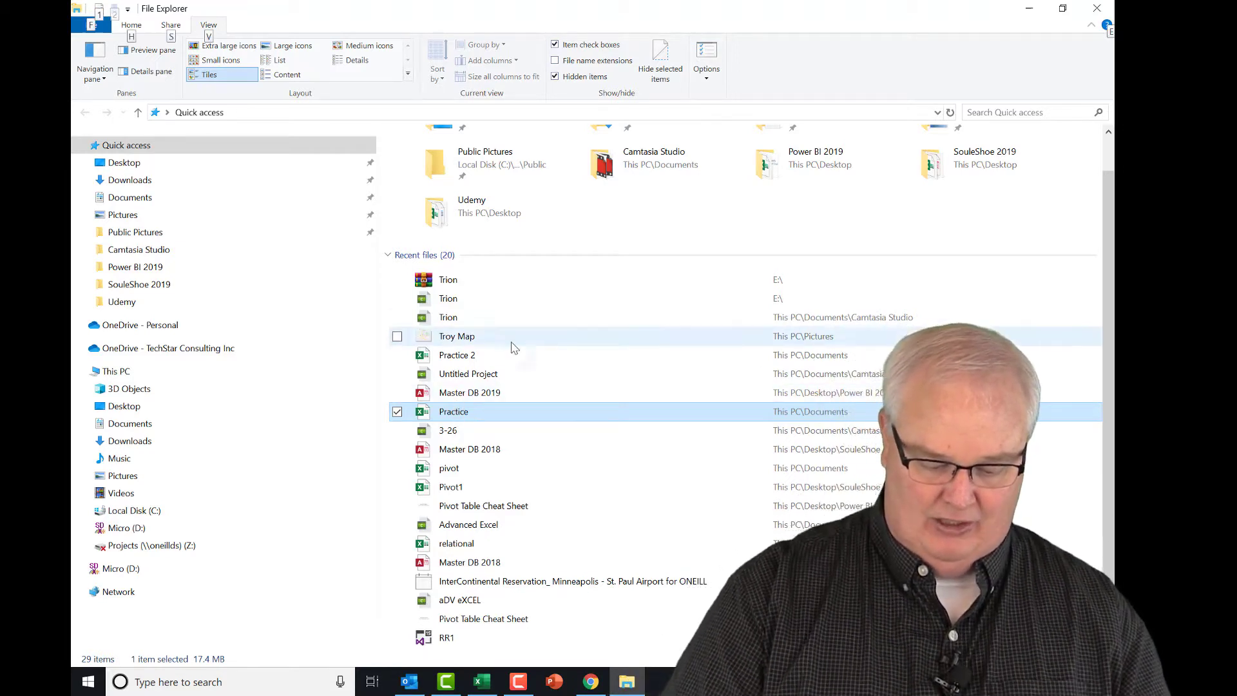
double_click(449, 412, "alt")
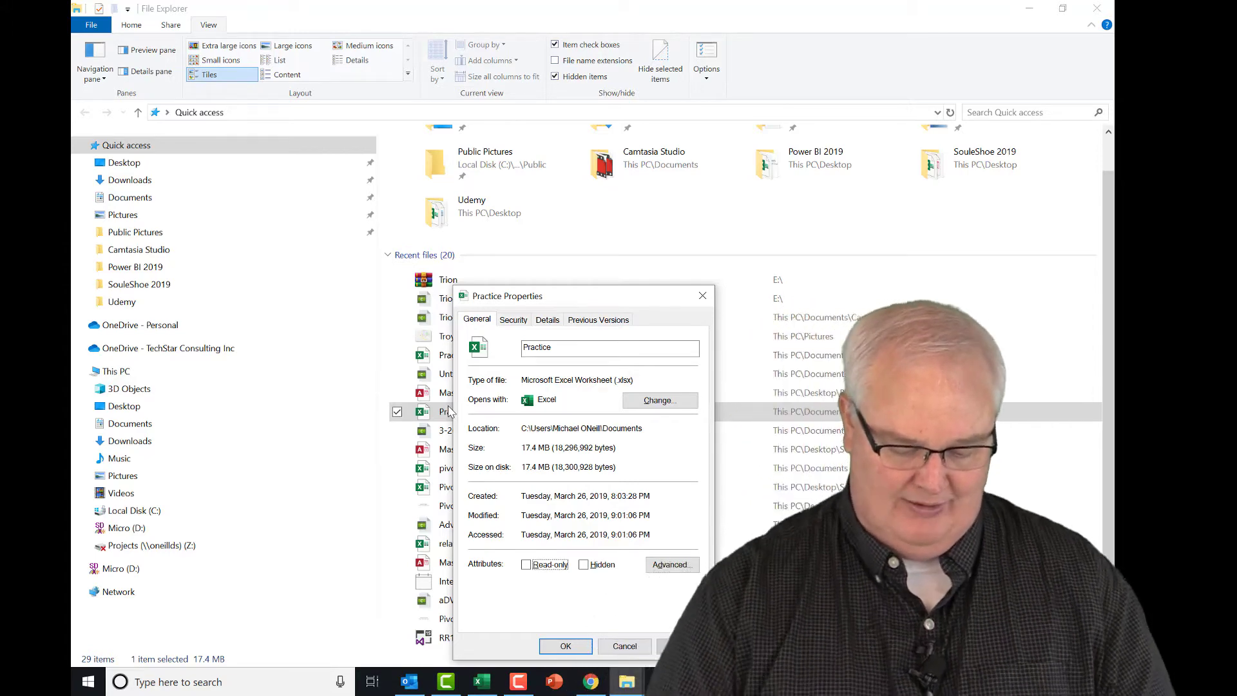
left_click(365, 500)
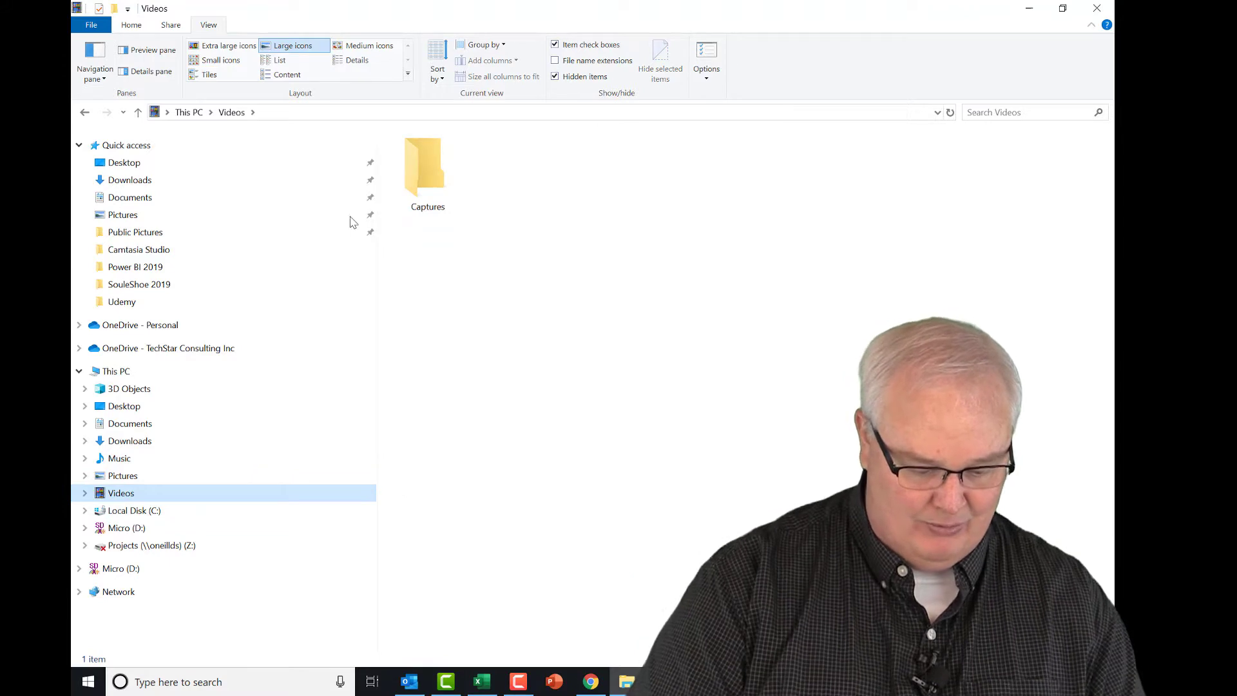
Go to the Pictures folder, view the file properties of the village image and close them.
left_click(156, 474)
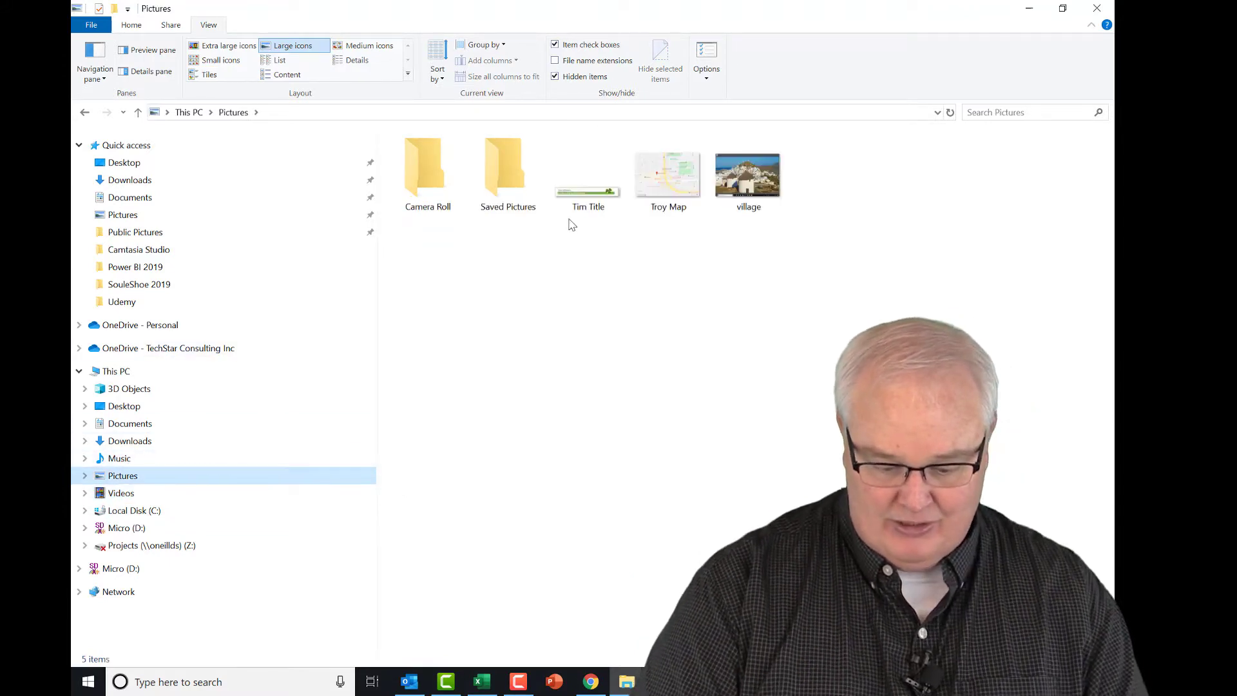
key("alt")
double_click(729, 188, "alt")
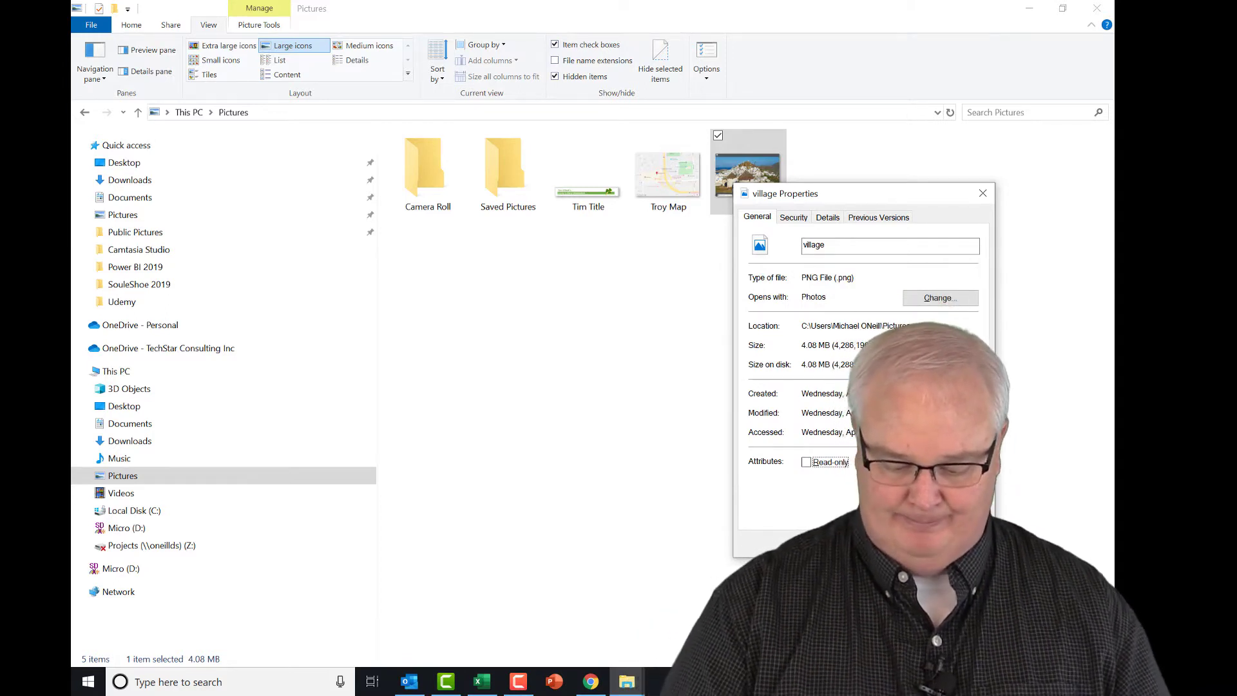
key("Escape")
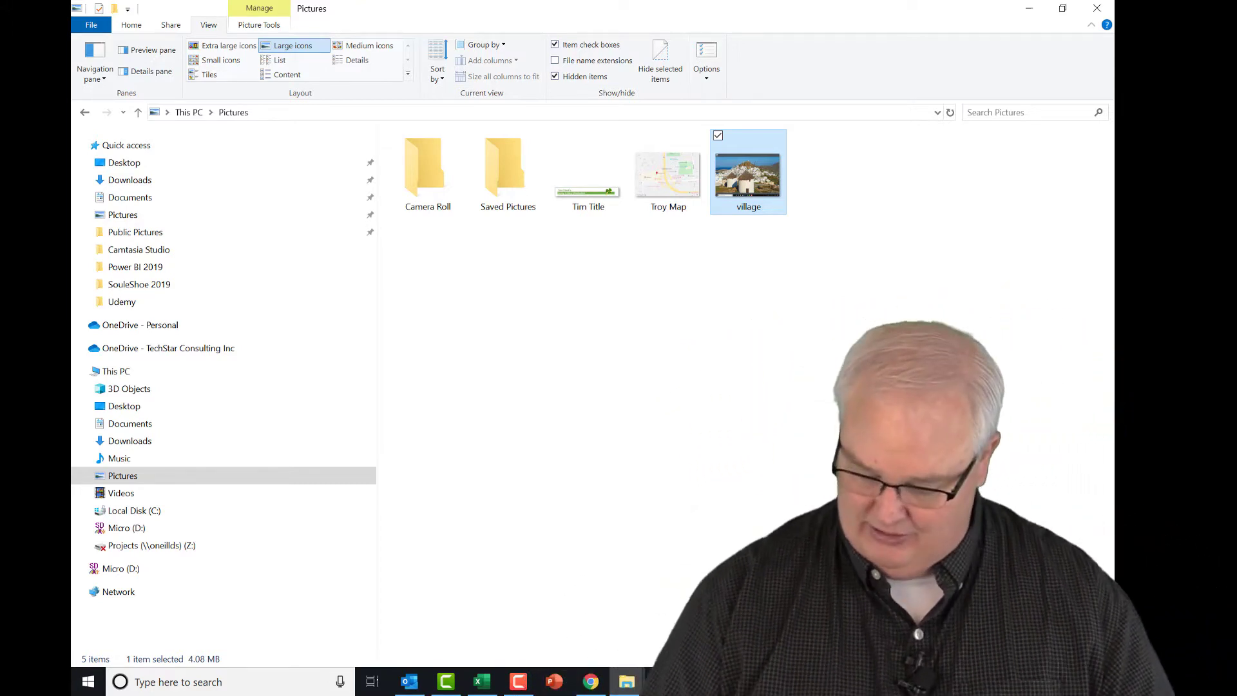
Duplicate the Pictures folder window and tile the two side by side, with the new one on the right half.
key("ctrl+n")
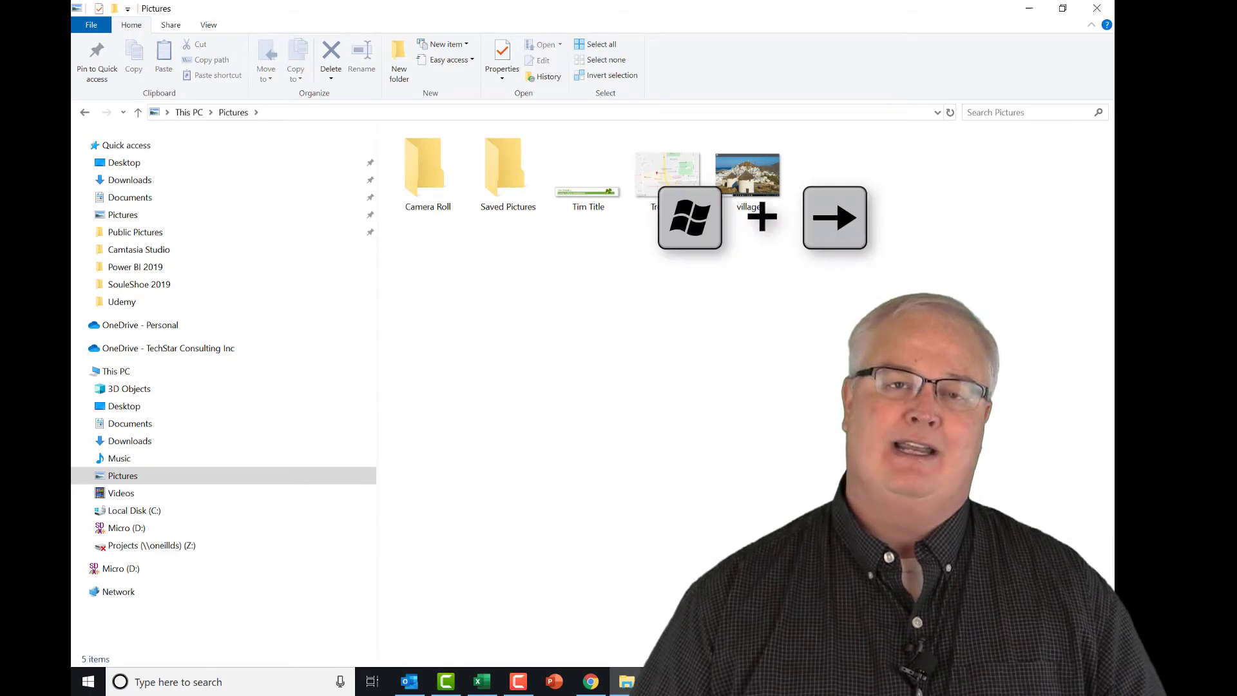
key("super+Right")
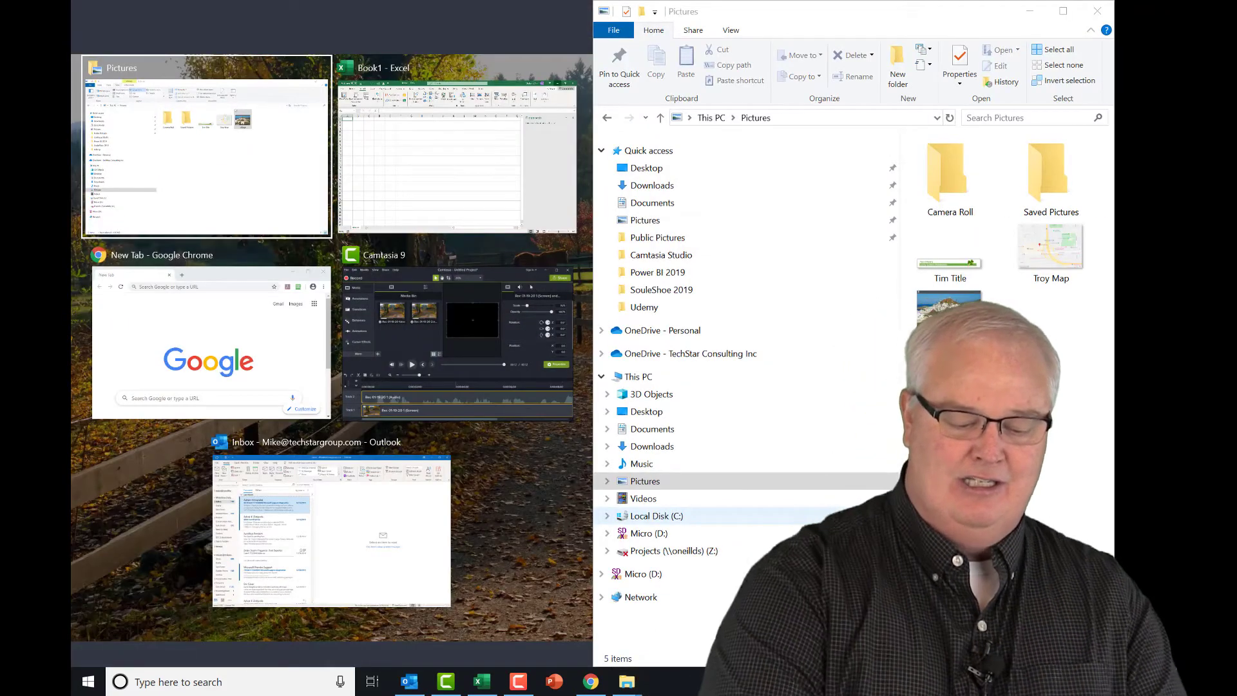
key("Return")
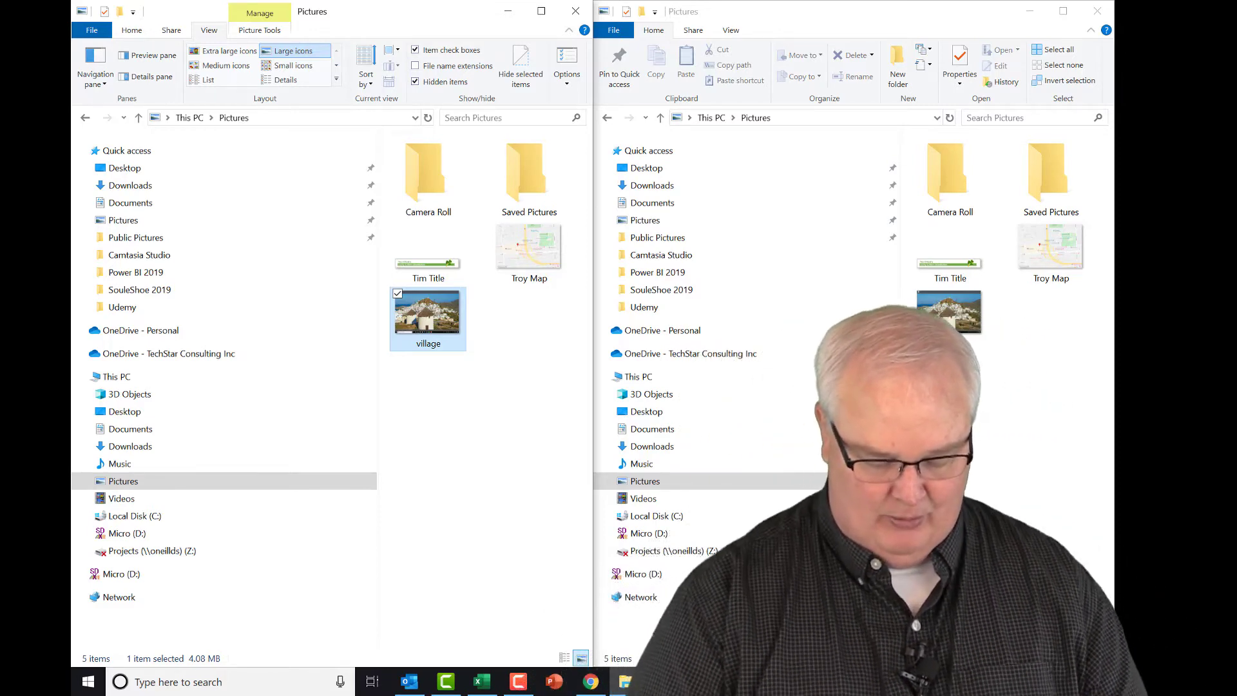
Close the original Pictures window and maximize the remaining one.
key("ctrl+w")
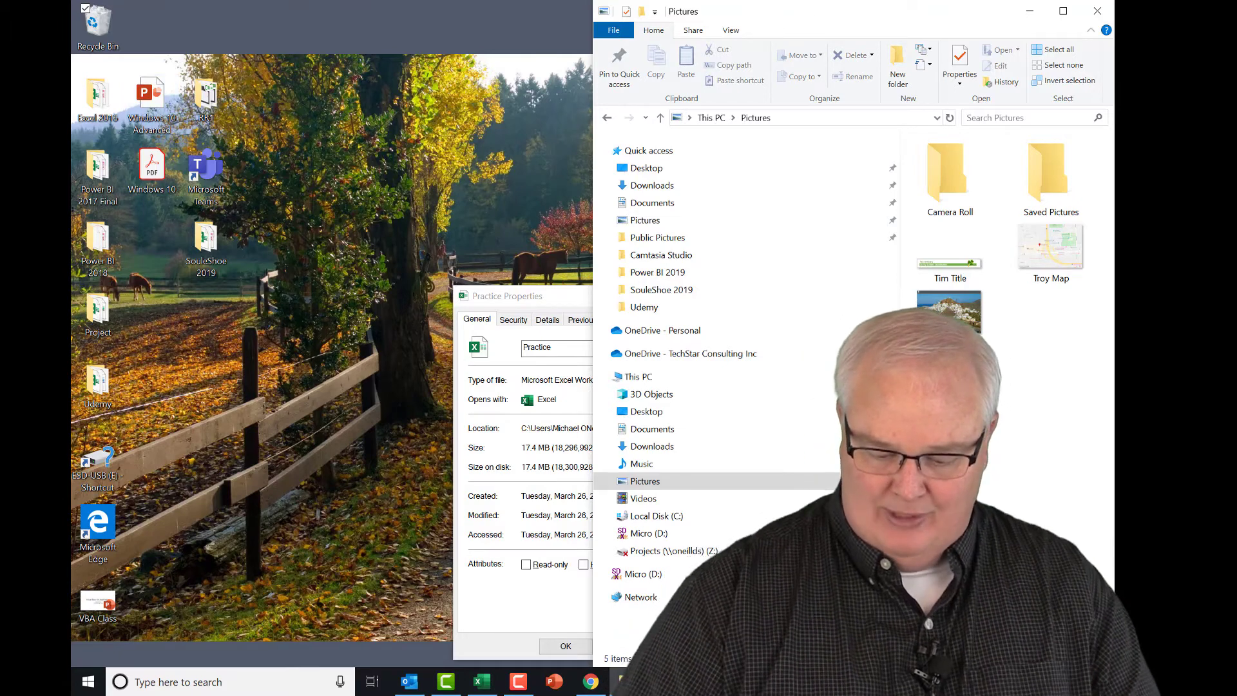
key("super+Up")
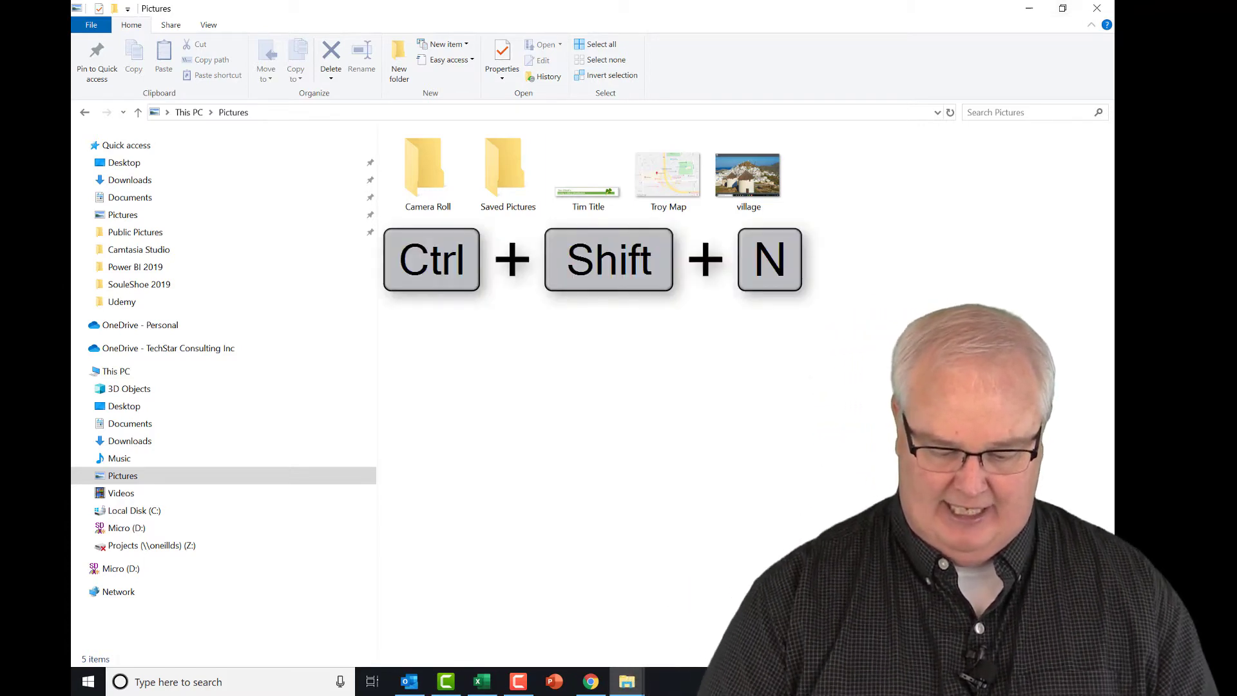
Create a folder named test in the Pictures folder and delete it again.
key("ctrl+shift+n")
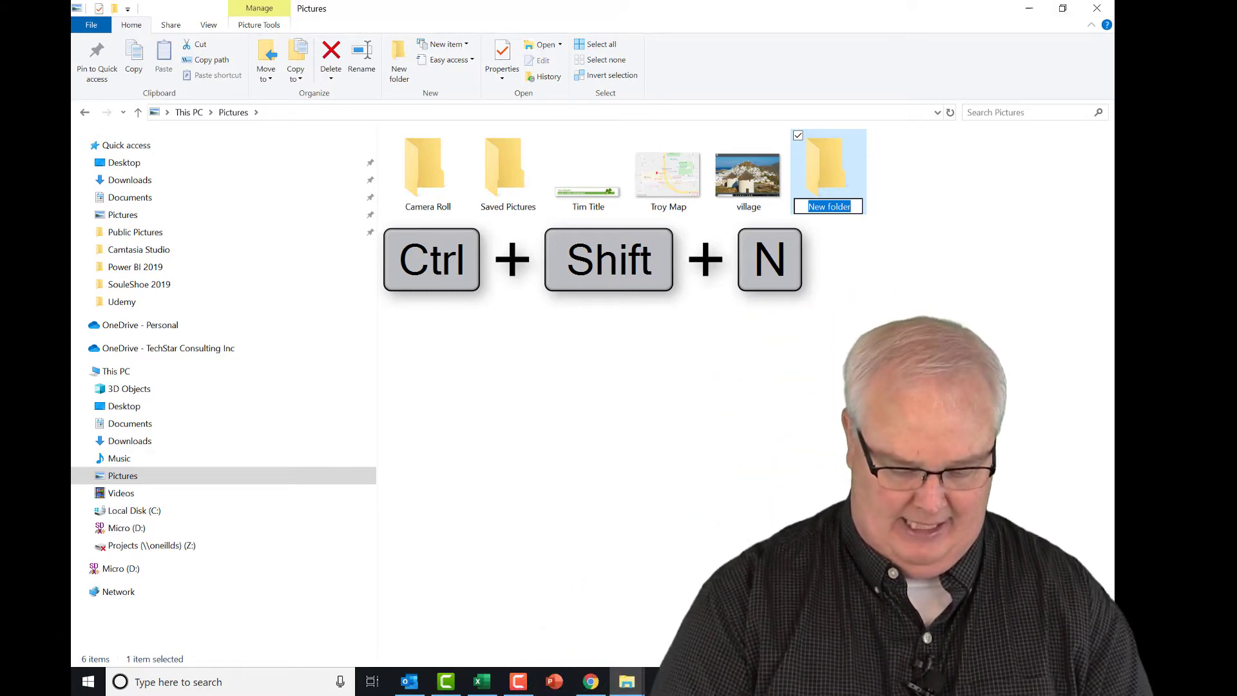
type("test")
key("Return")
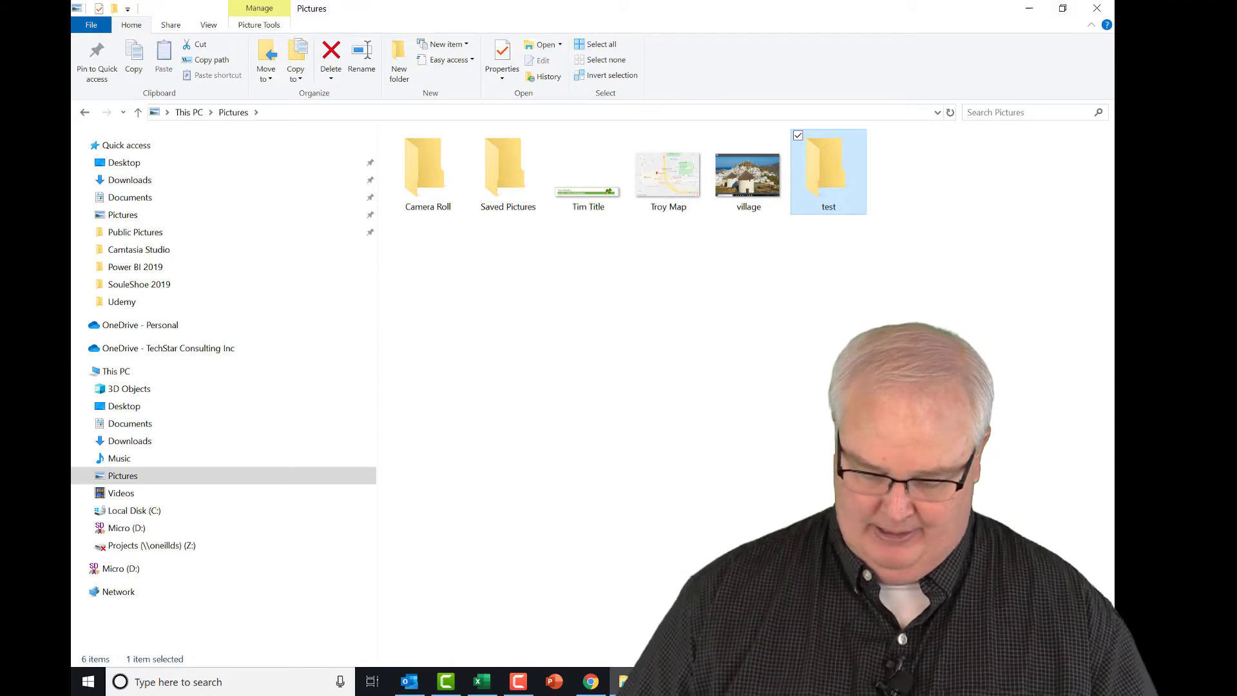
key("Delete")
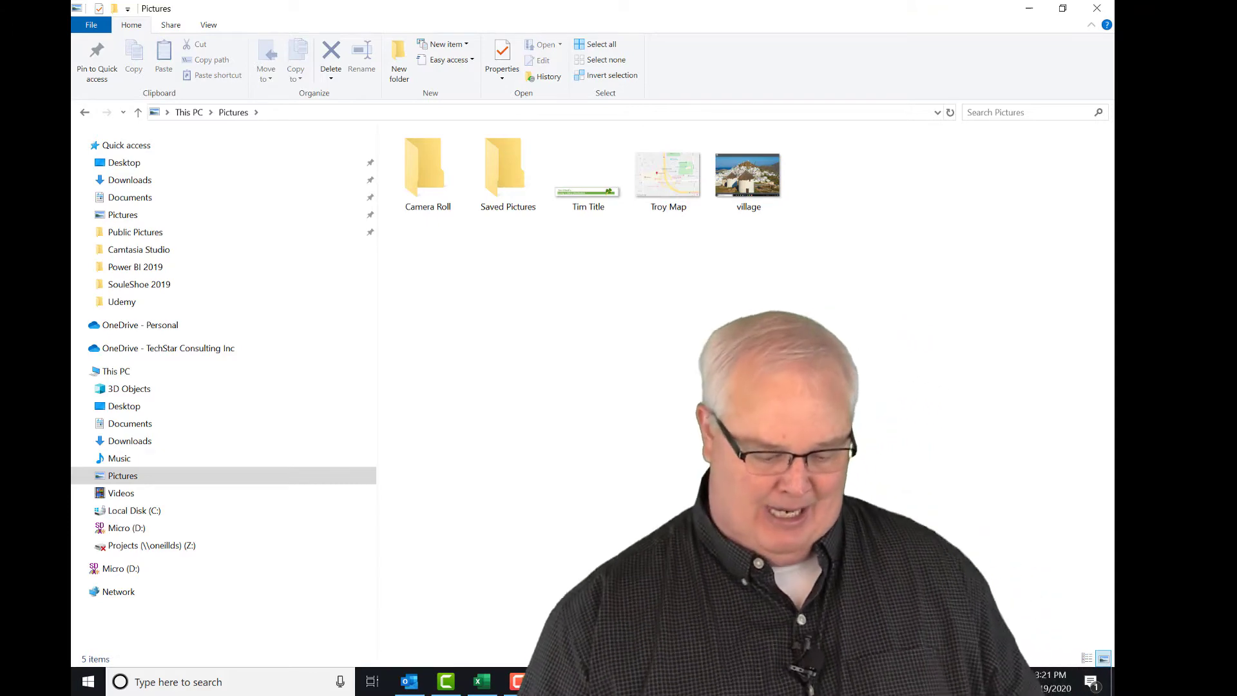
Restore the Pictures window down, toggling full-screen view on and off, and close the leftover properties dialog.
left_click(1063, 9)
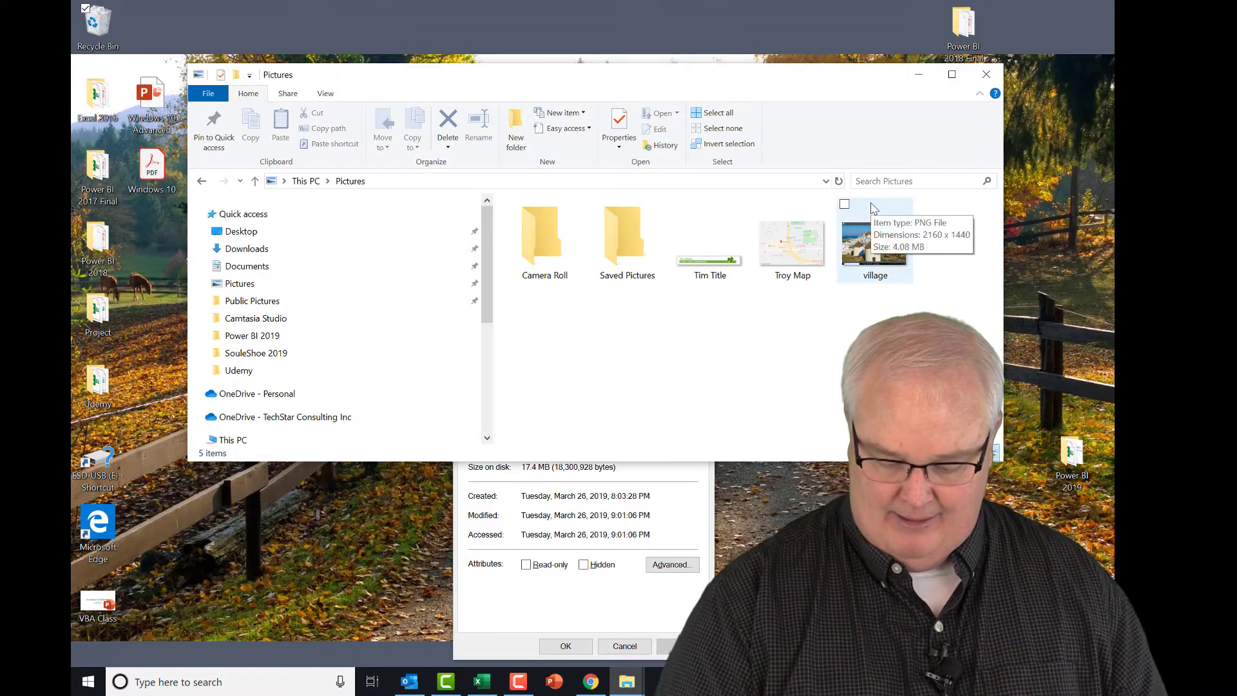
key("F11")
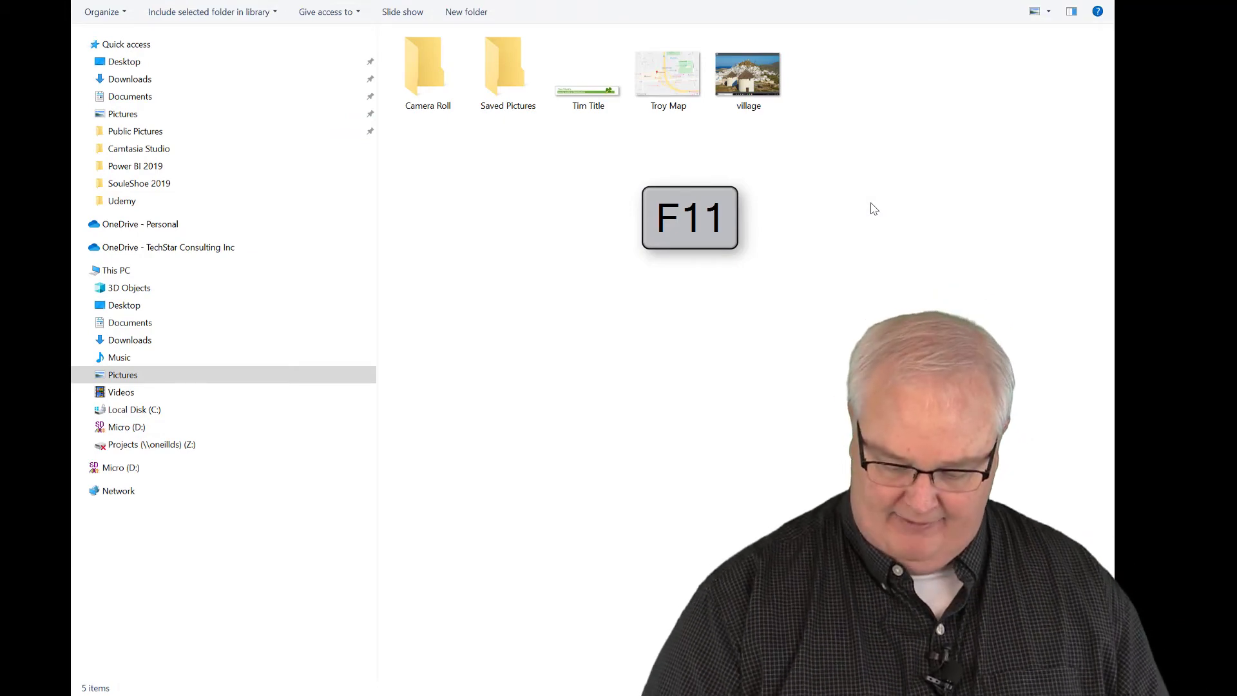
key("F11")
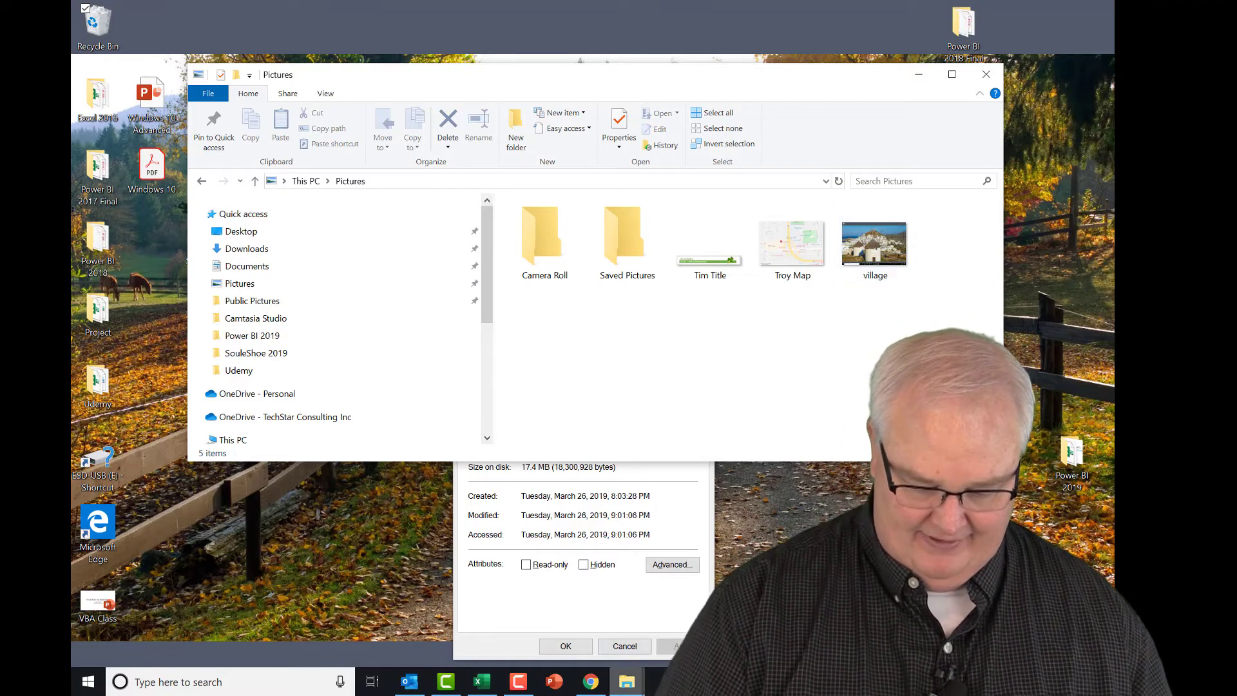
left_click(623, 646)
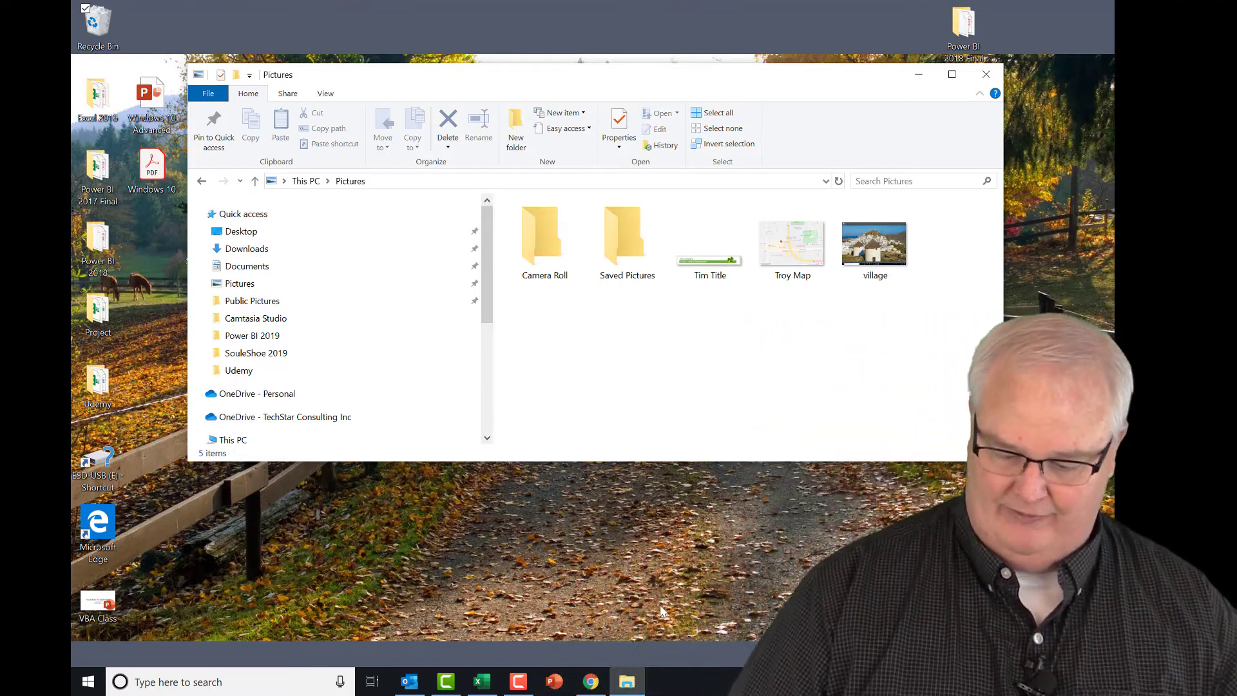
Search the Pictures folder for "tim" and clear the search to return to the folder's contents.
left_click(942, 180)
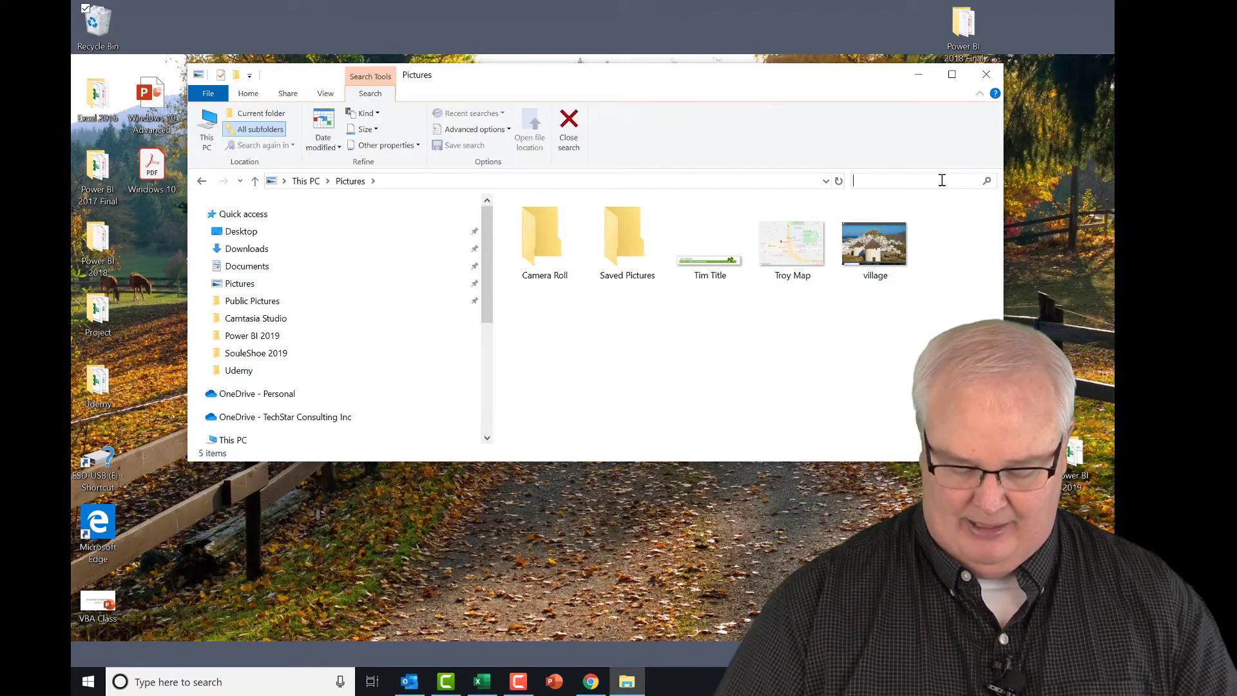
left_click(779, 336)
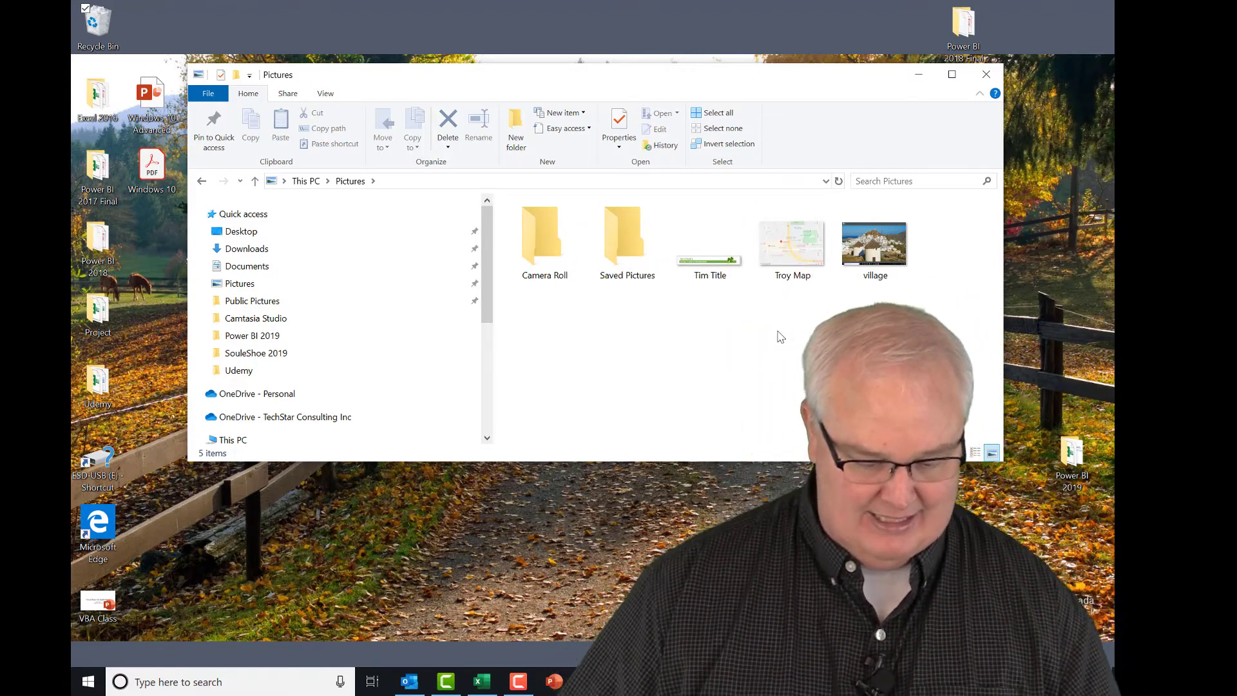
key("F3")
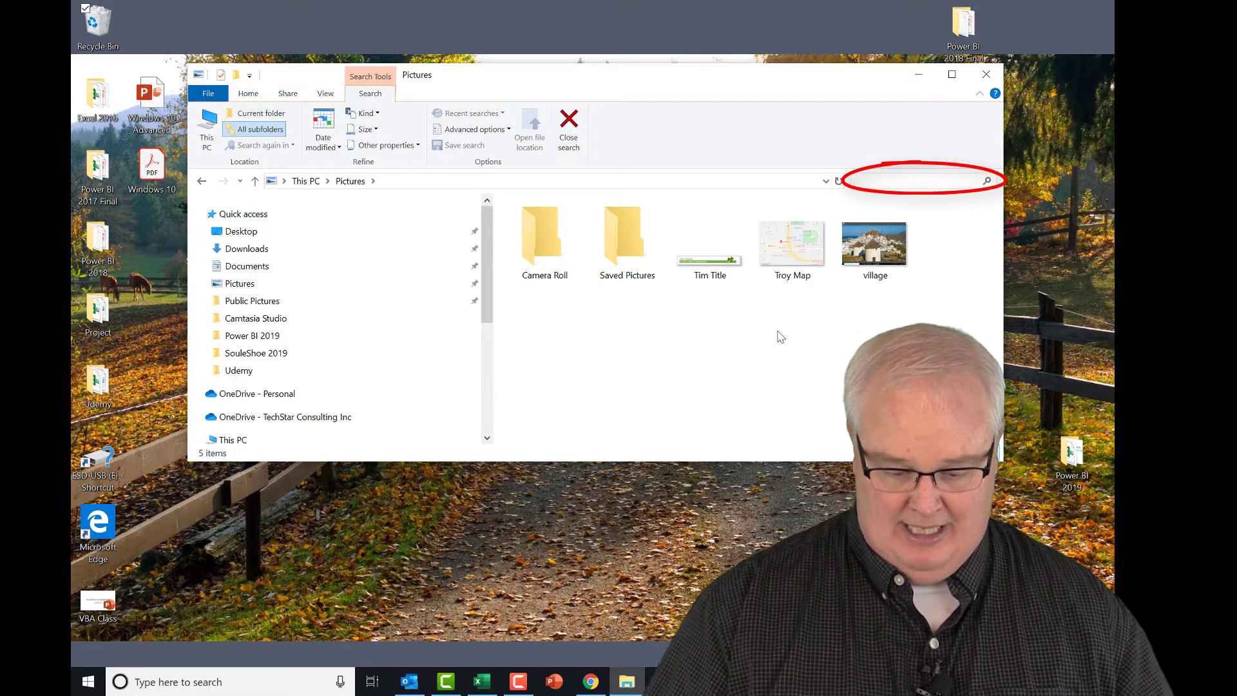
type("tim")
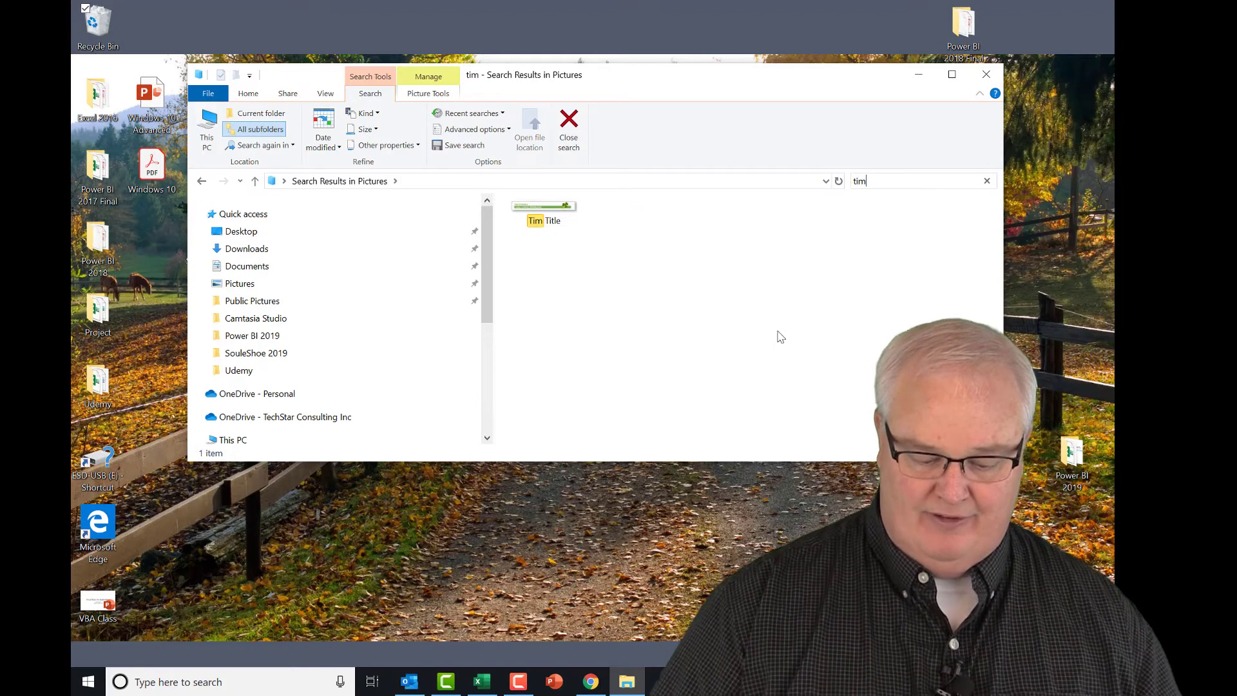
key("Escape")
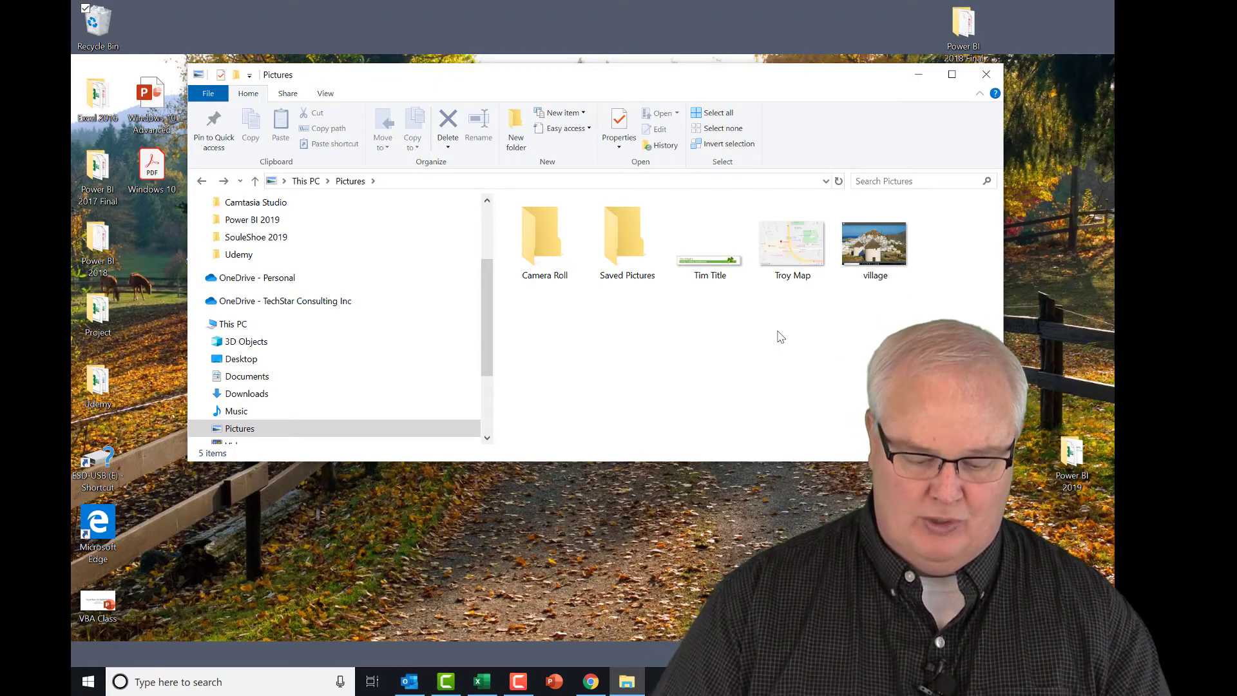
Display the location list of the Pictures folder's address bar and dismiss it.
key("F4")
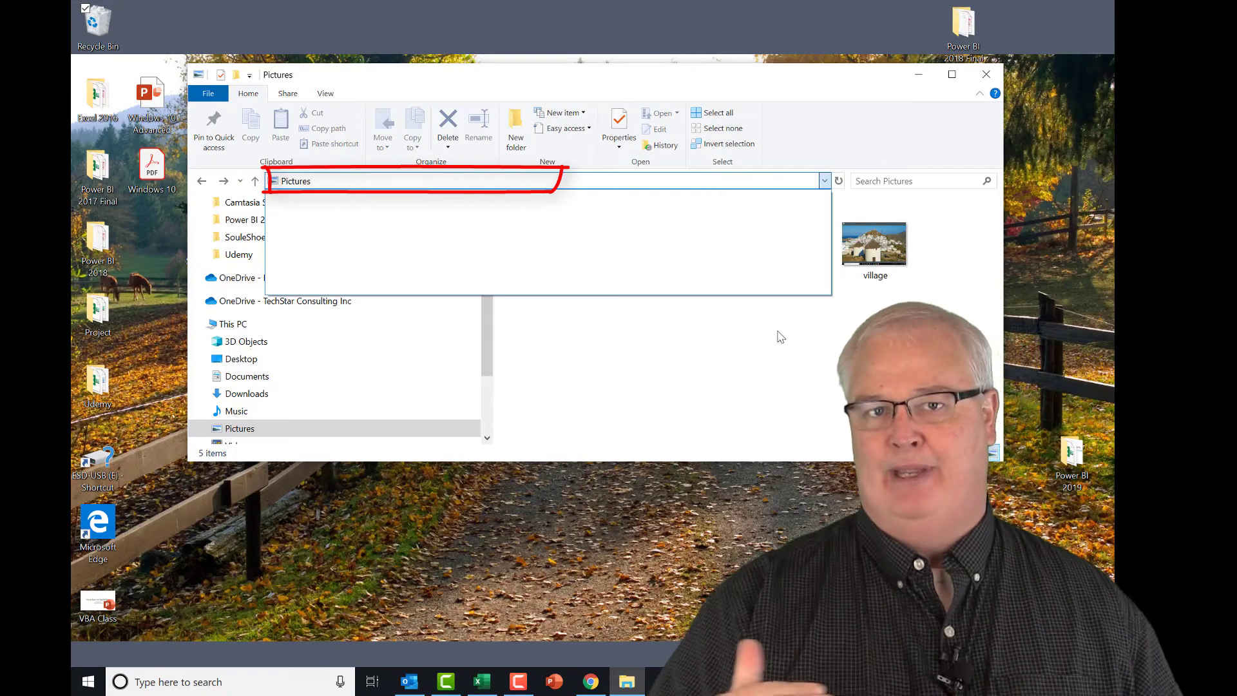
key("Escape")
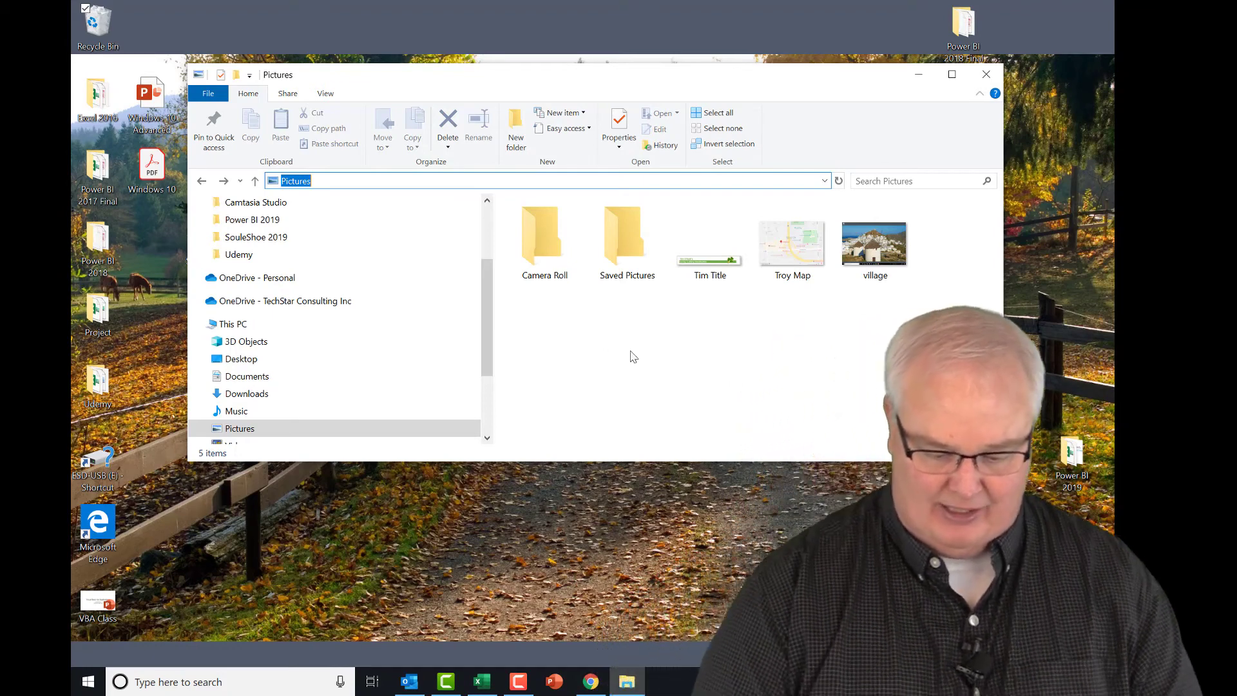
Open the Camera Roll folder and create a subfolder named Test in it.
double_click(557, 247)
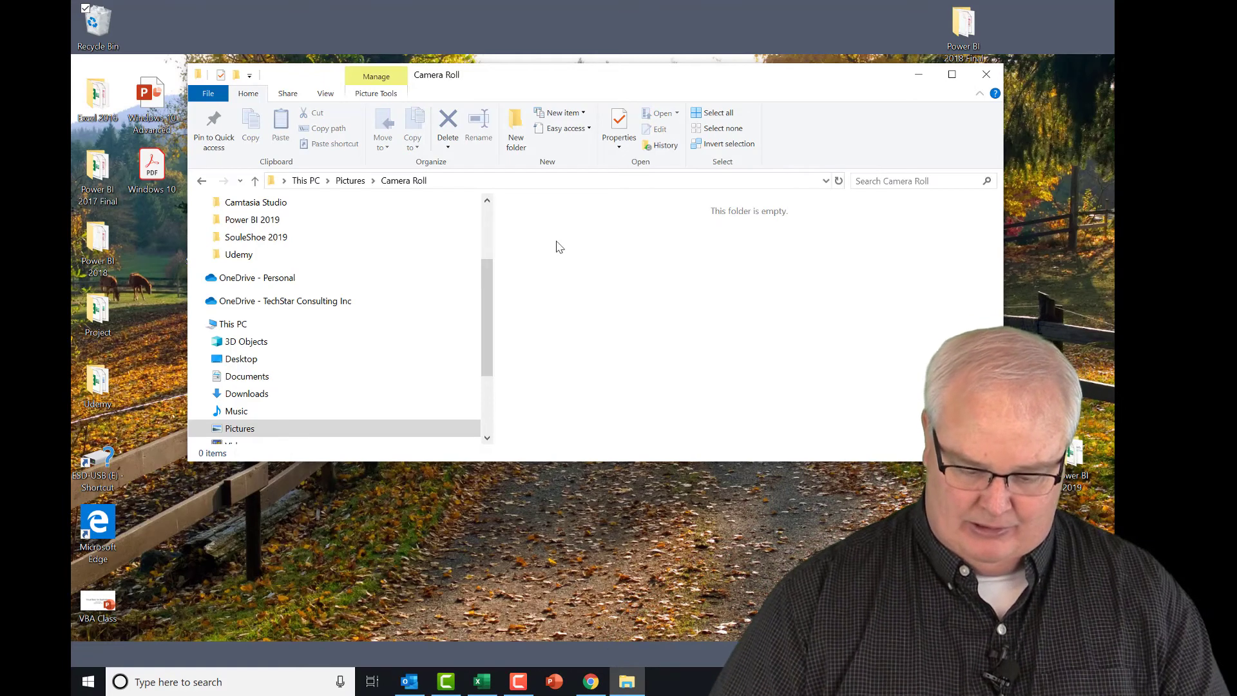
right_click(545, 207)
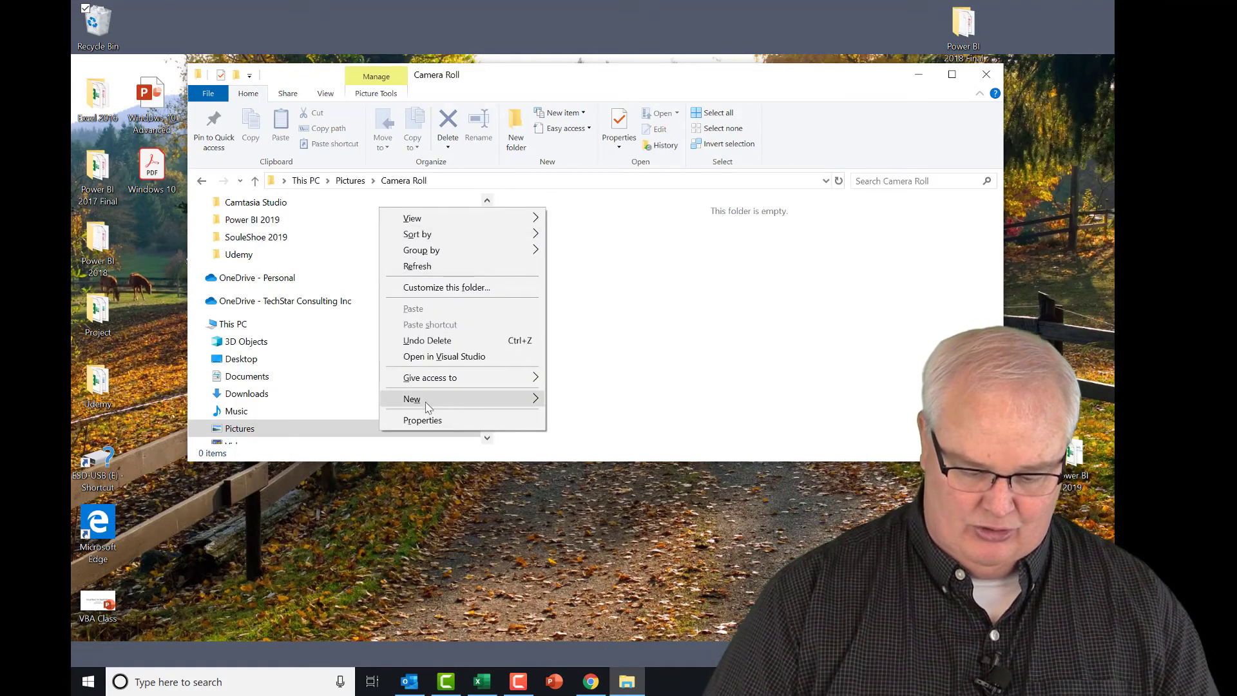
mouse_move(425, 407)
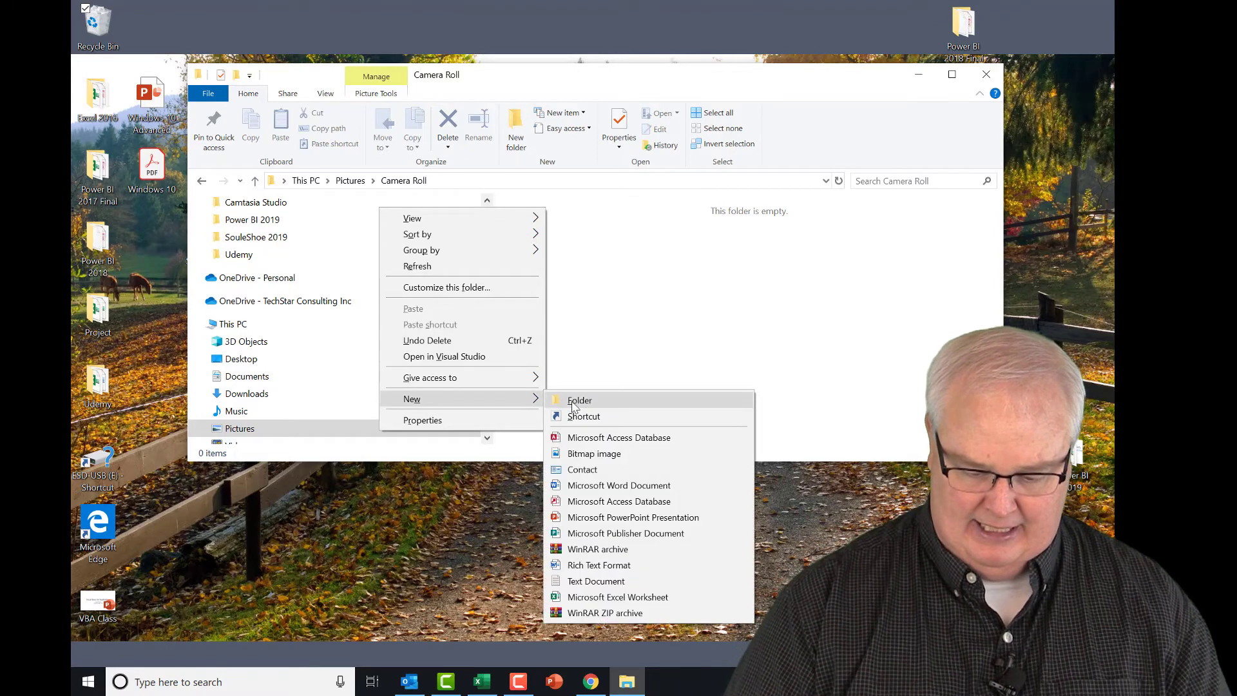
left_click(578, 406)
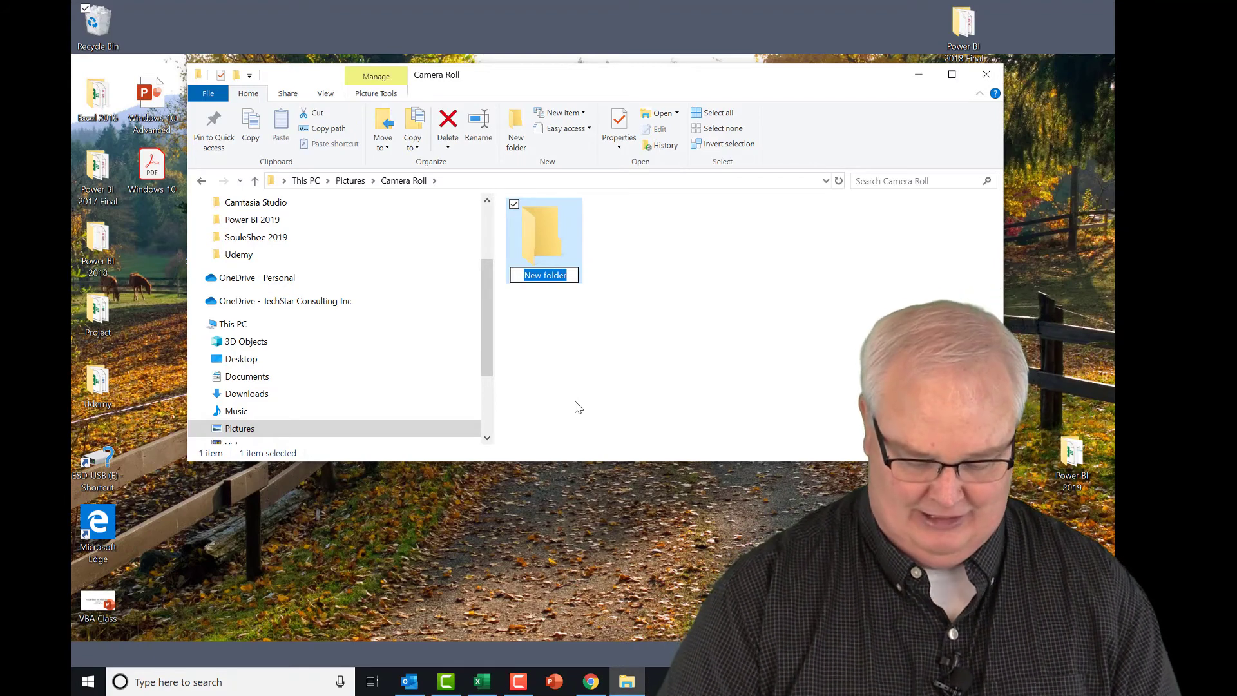
type("Test")
key("Return")
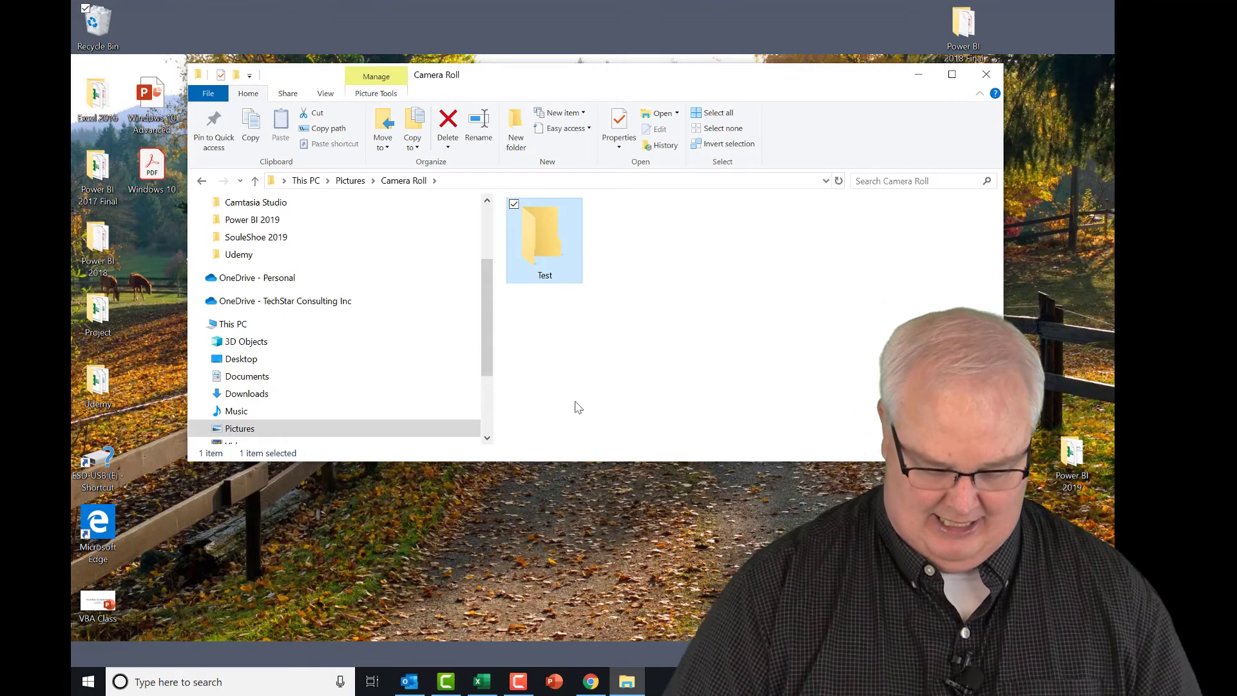
Open the Test folder and create a subfolder named "test 2" in it.
double_click(553, 257)
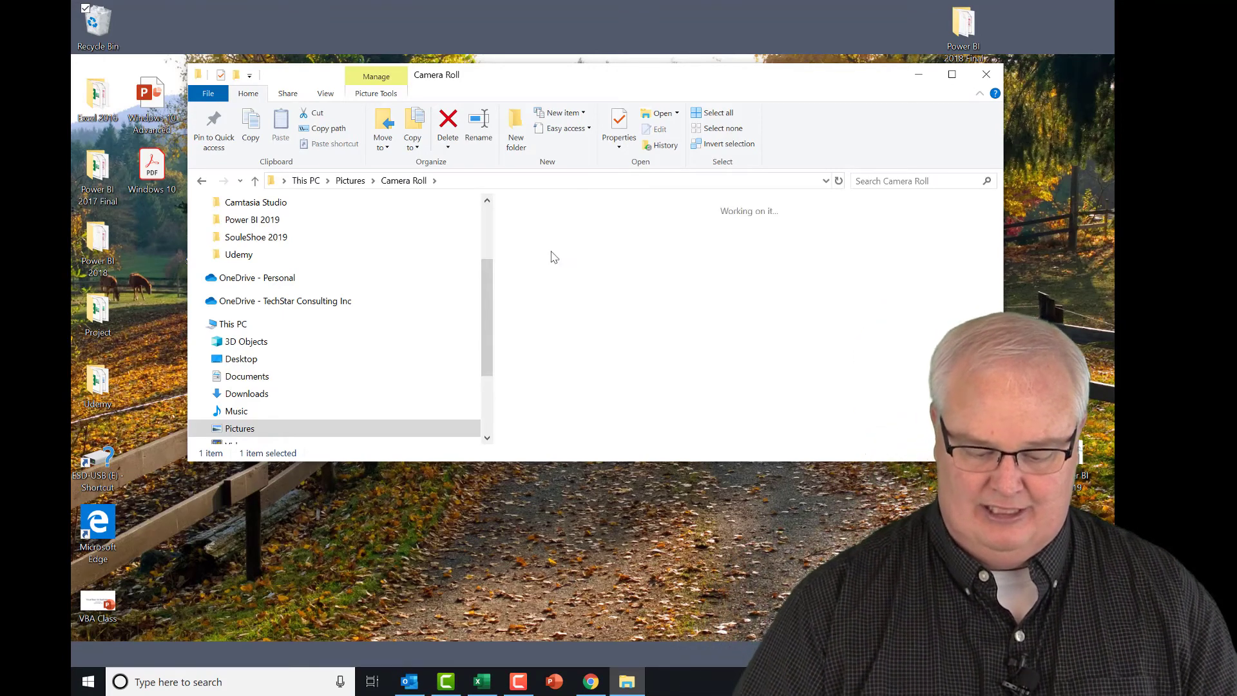
right_click(553, 257)
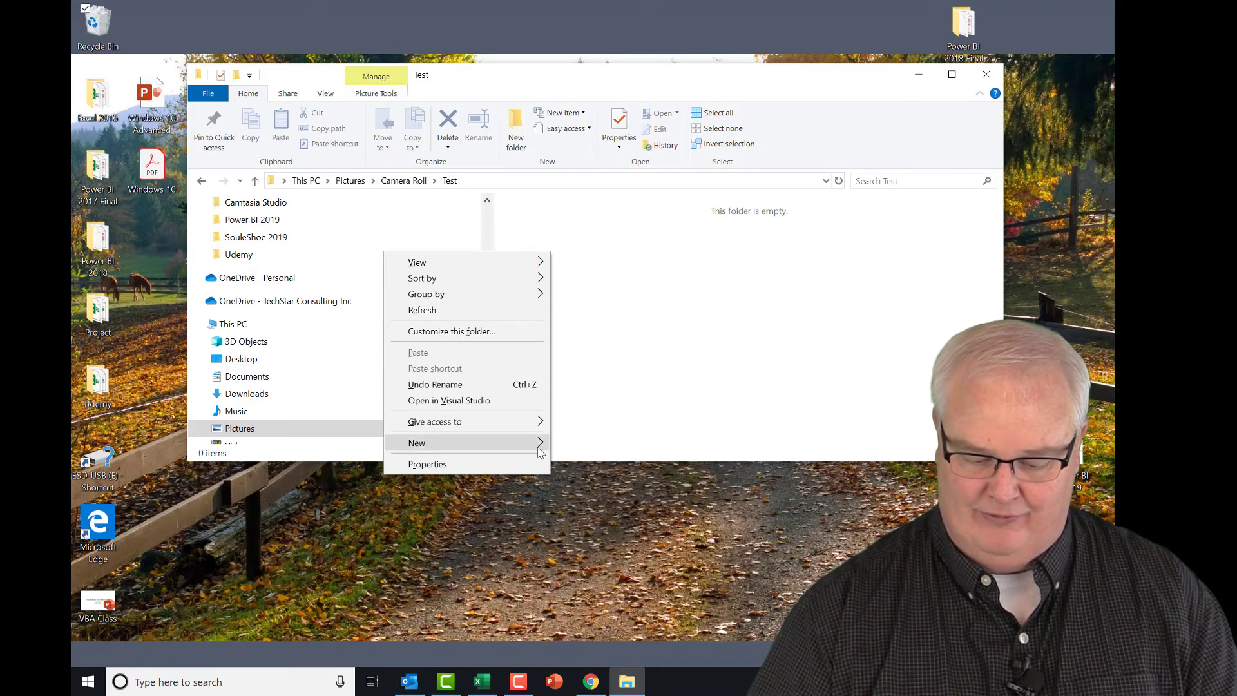
left_click(567, 445)
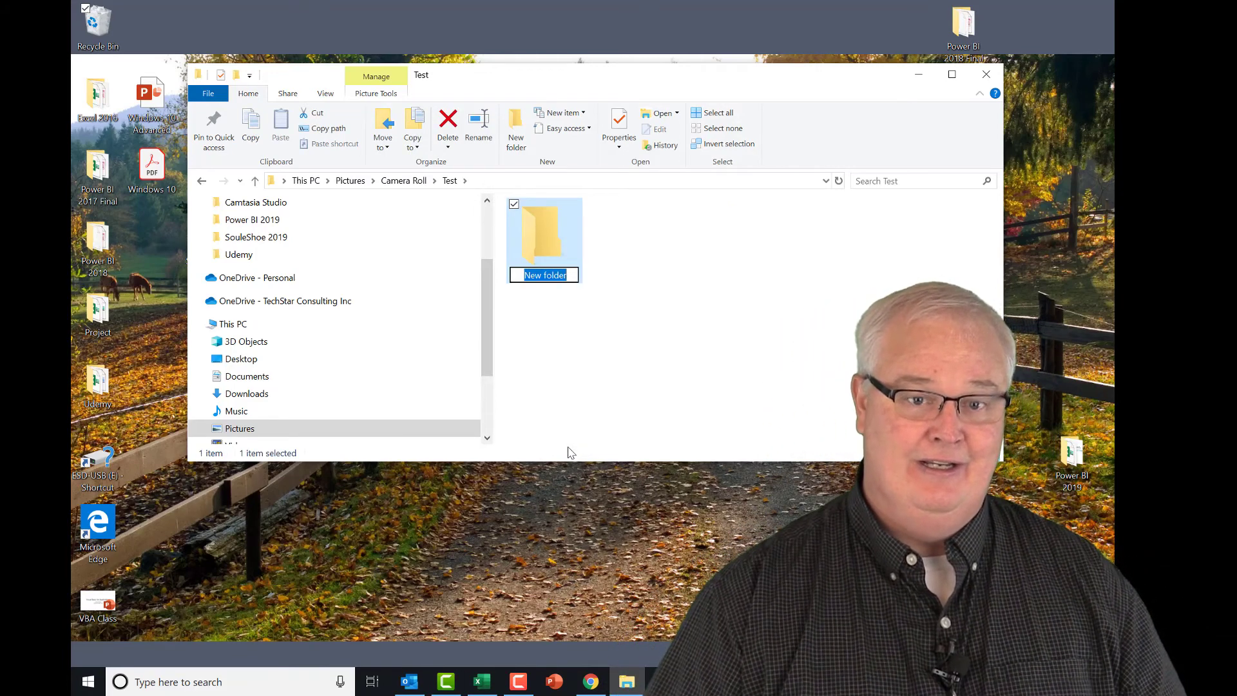
type("test")
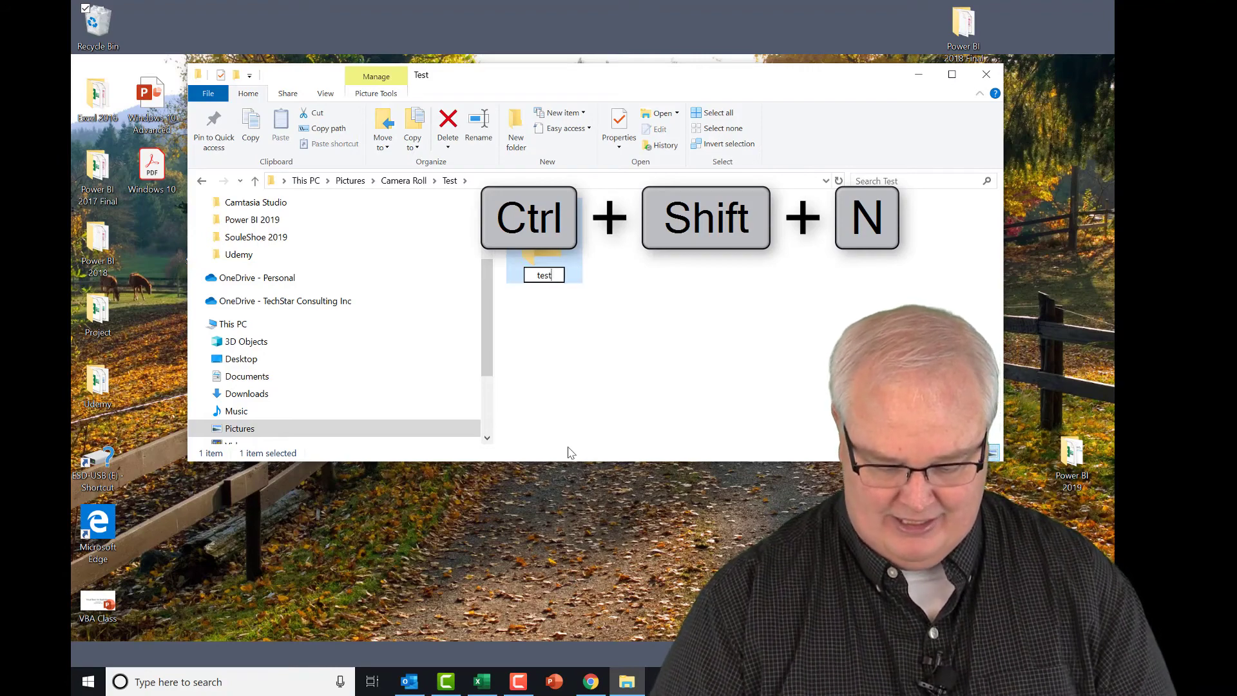
type(" 2")
key("Return")
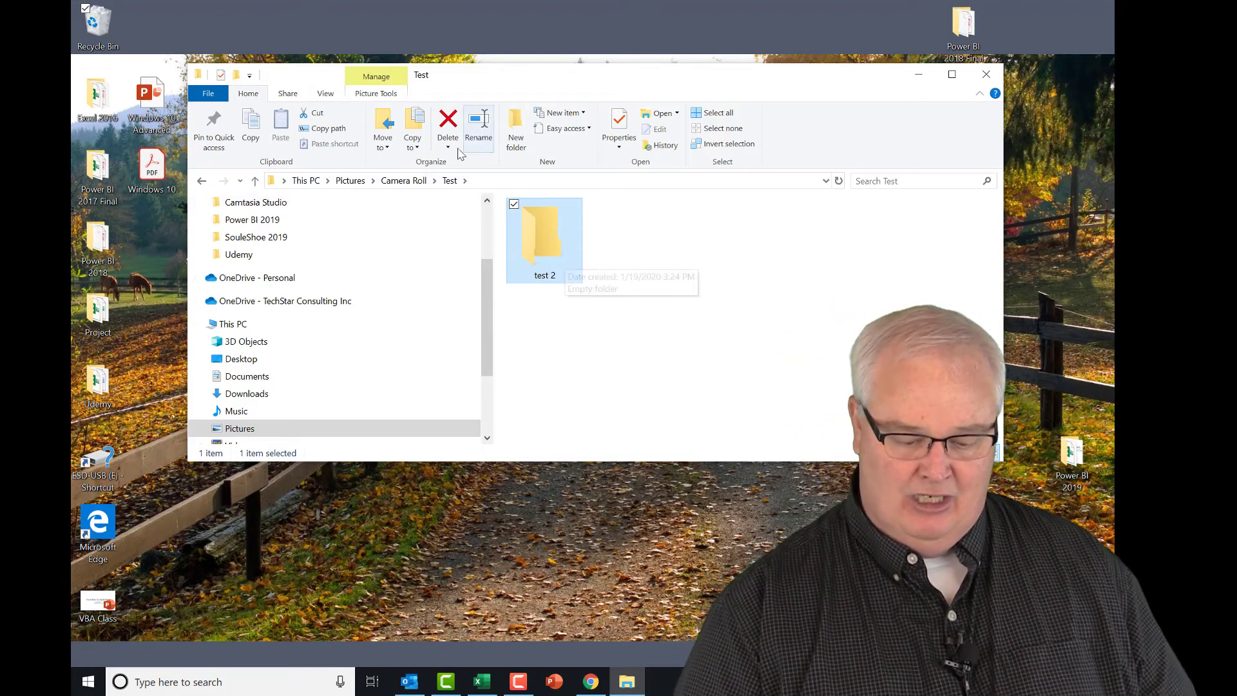
Switch between Camera Roll and the Test folder, going back and forward through the navigation history and ending in Test.
left_click(405, 181)
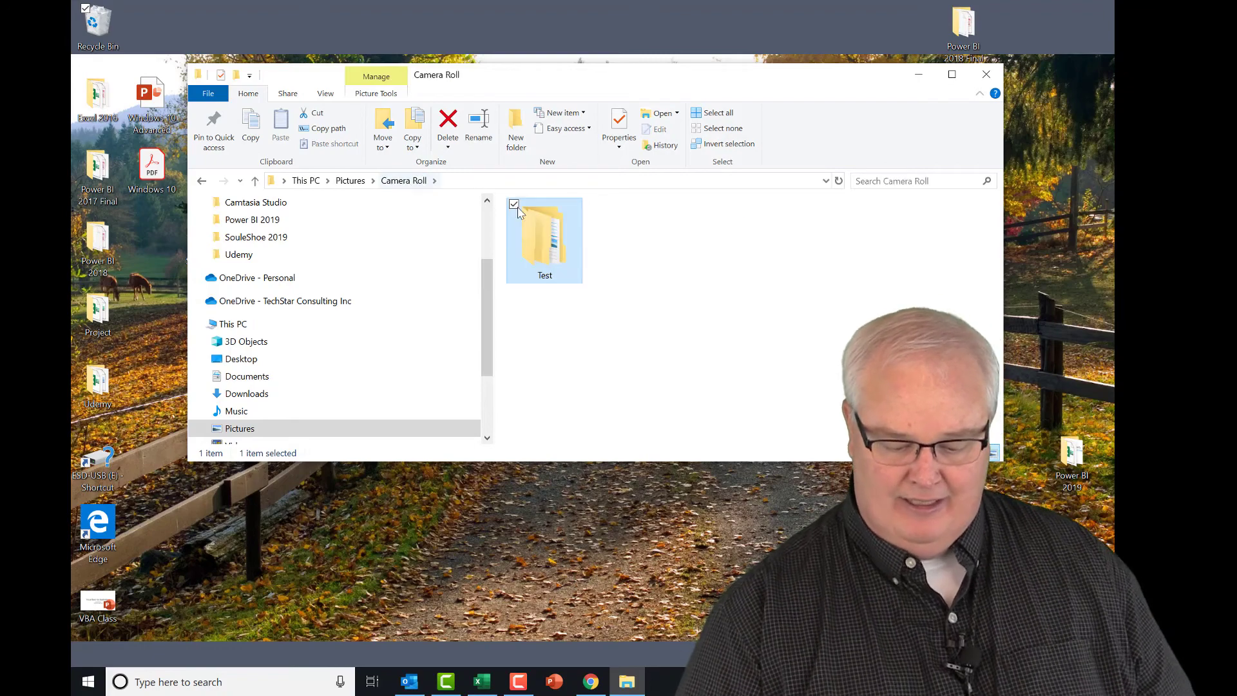
double_click(531, 217)
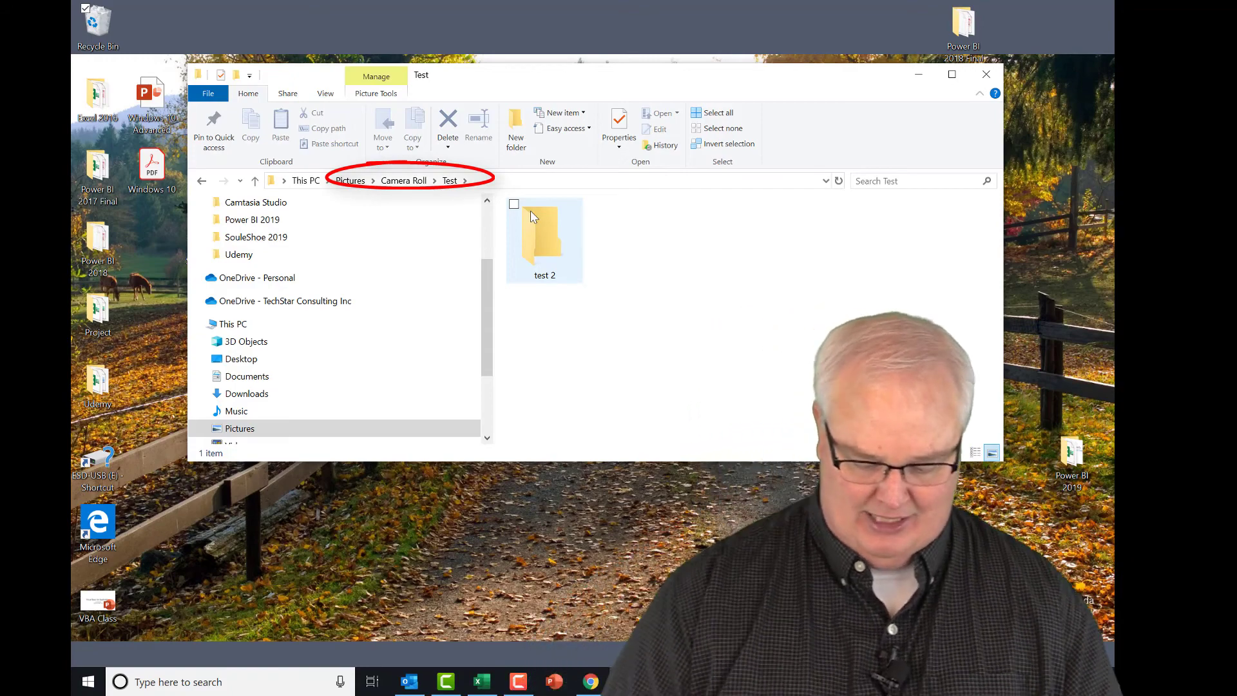
key("alt+Left")
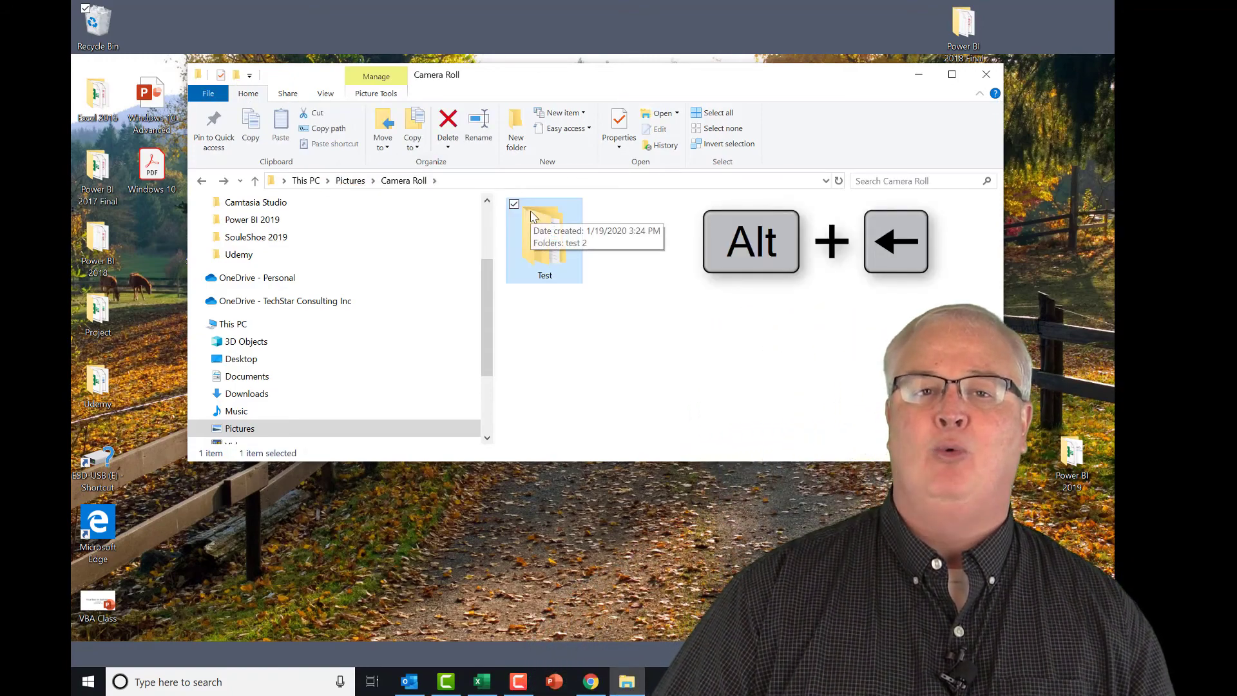
double_click(531, 216)
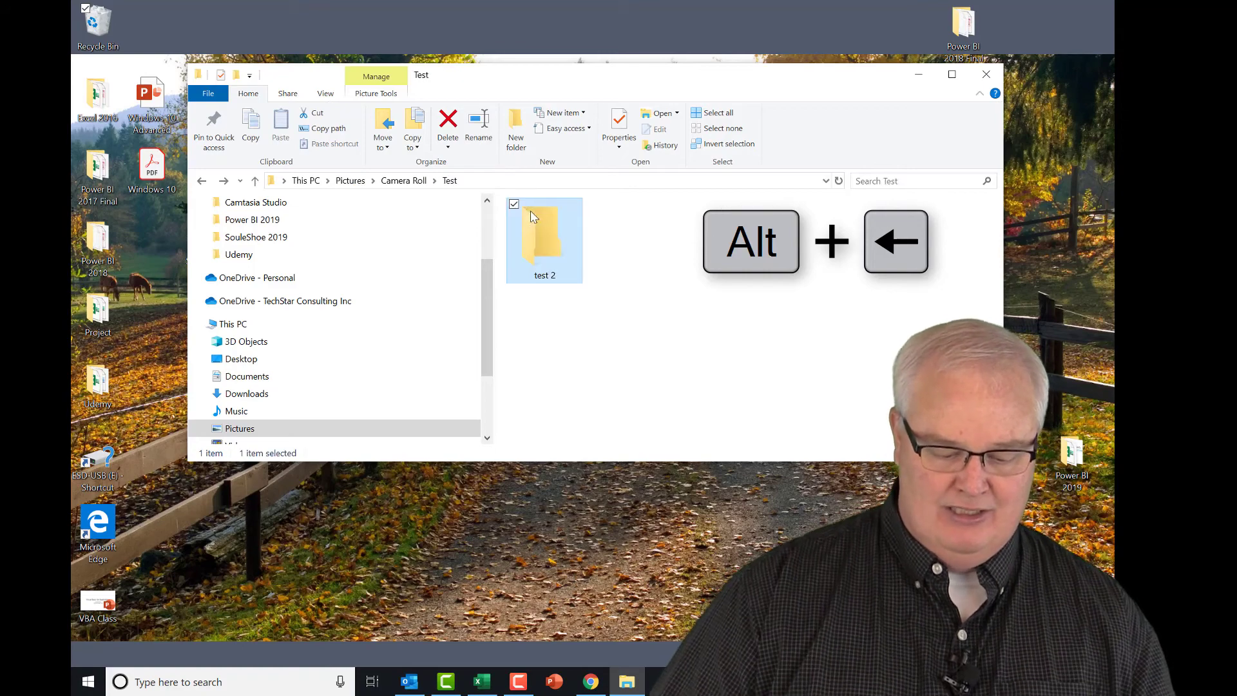
key("alt+Left")
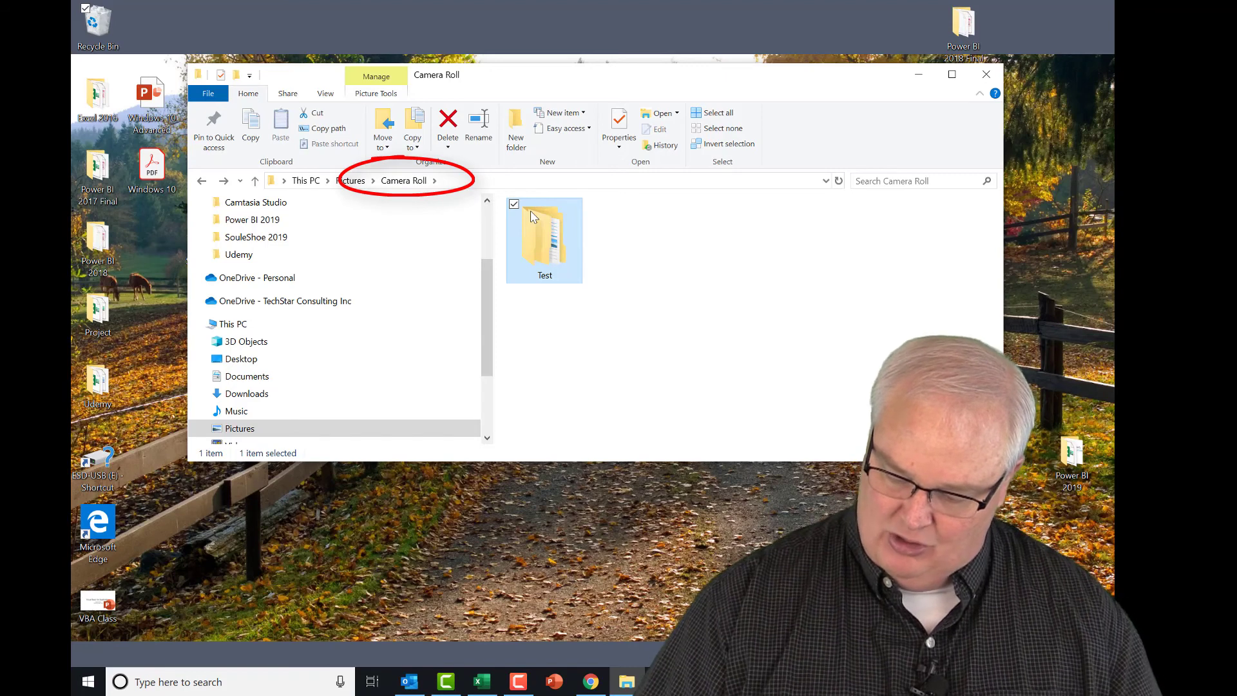
key("alt+Right")
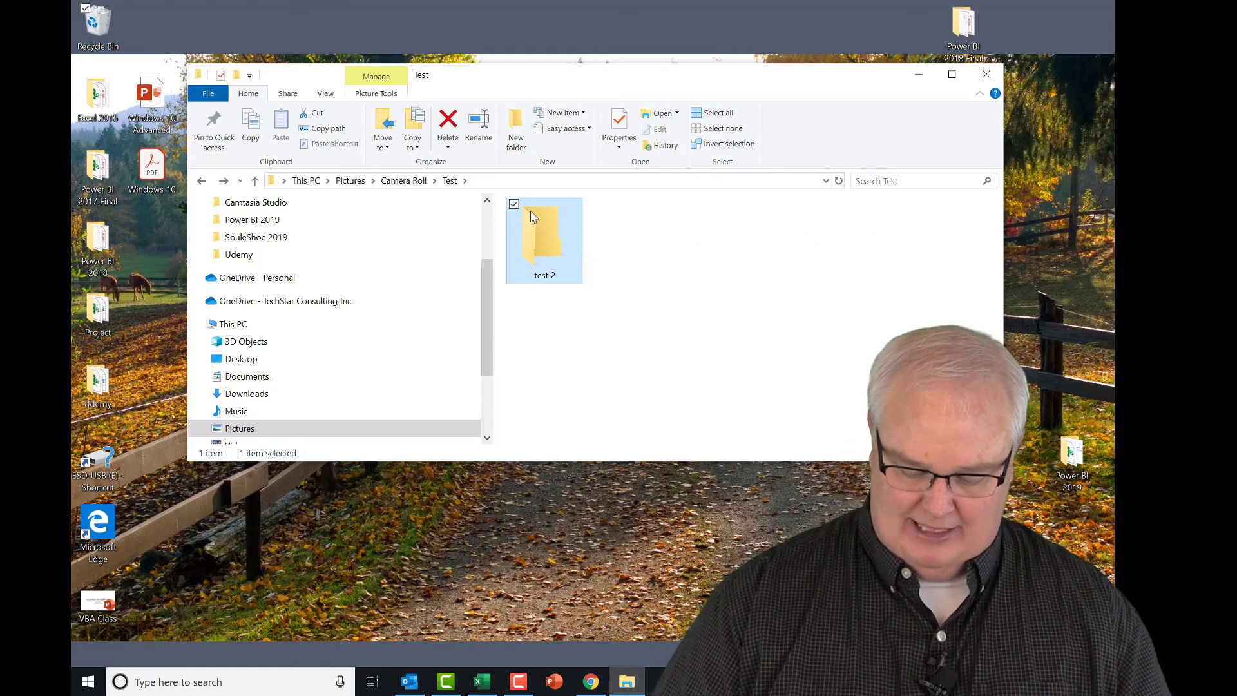
Move up one folder level at a time from Test through Camera Roll, Pictures and This PC to the Desktop, reopening Test once.
key("alt")
key("alt+Up")
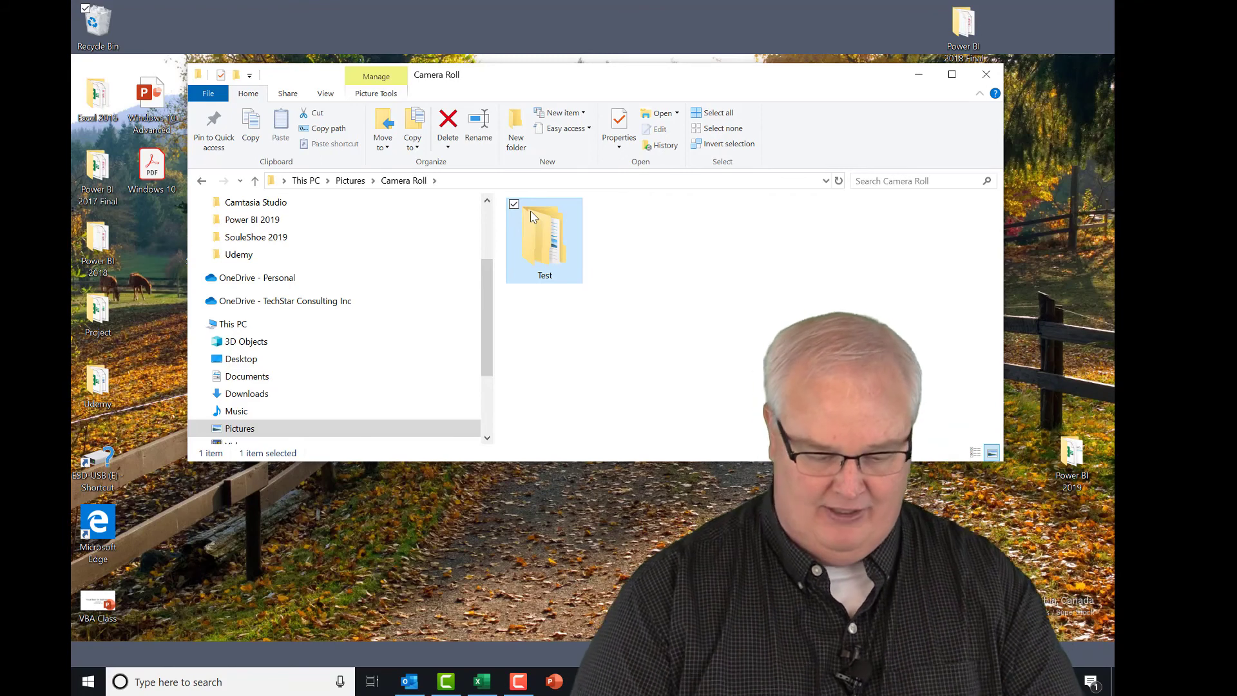
double_click(541, 239)
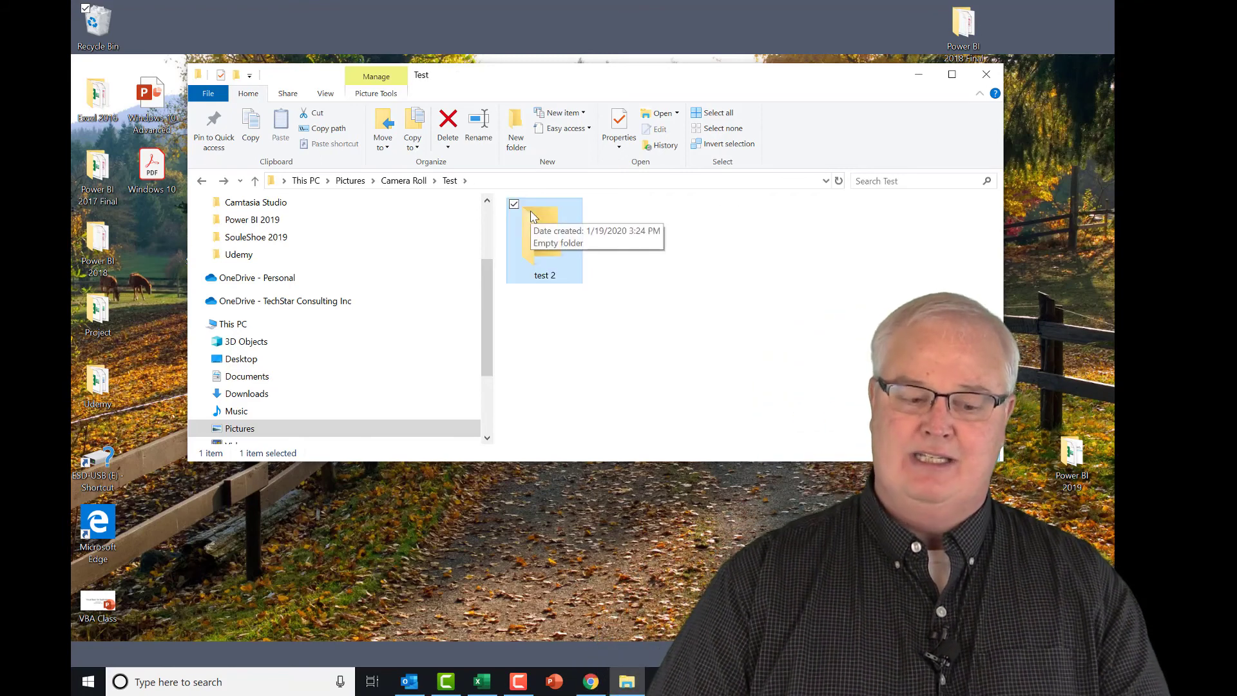
key("alt+Up")
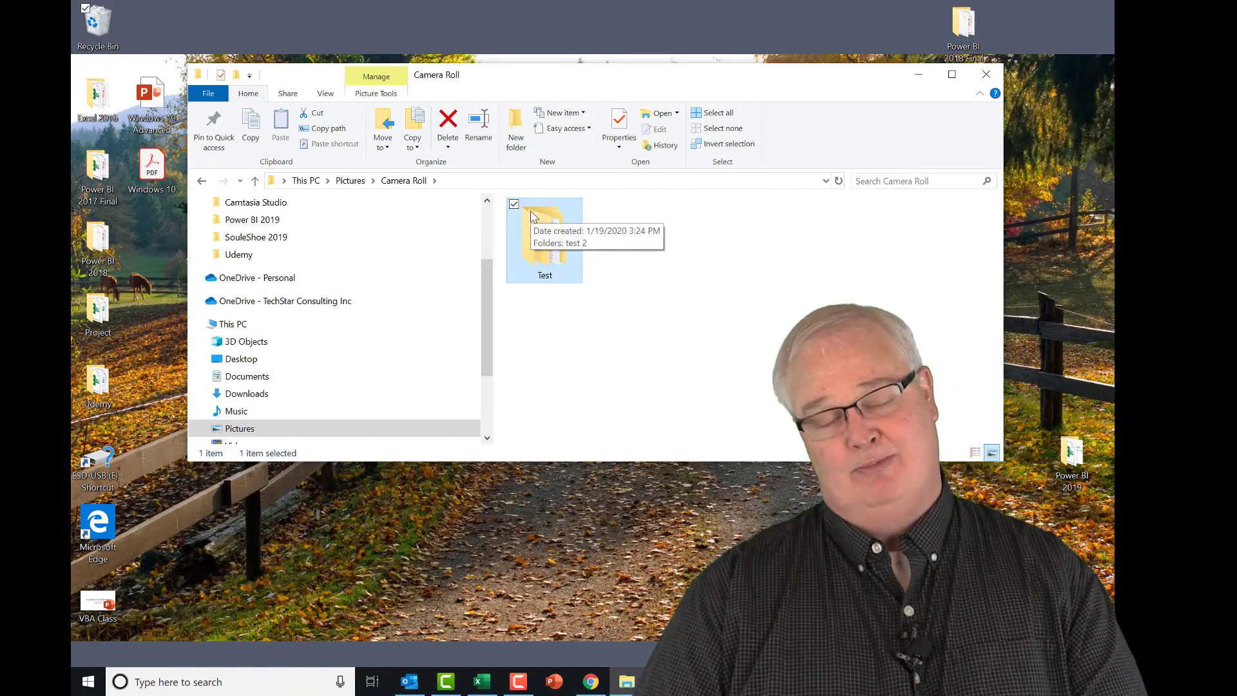
key("alt+Up")
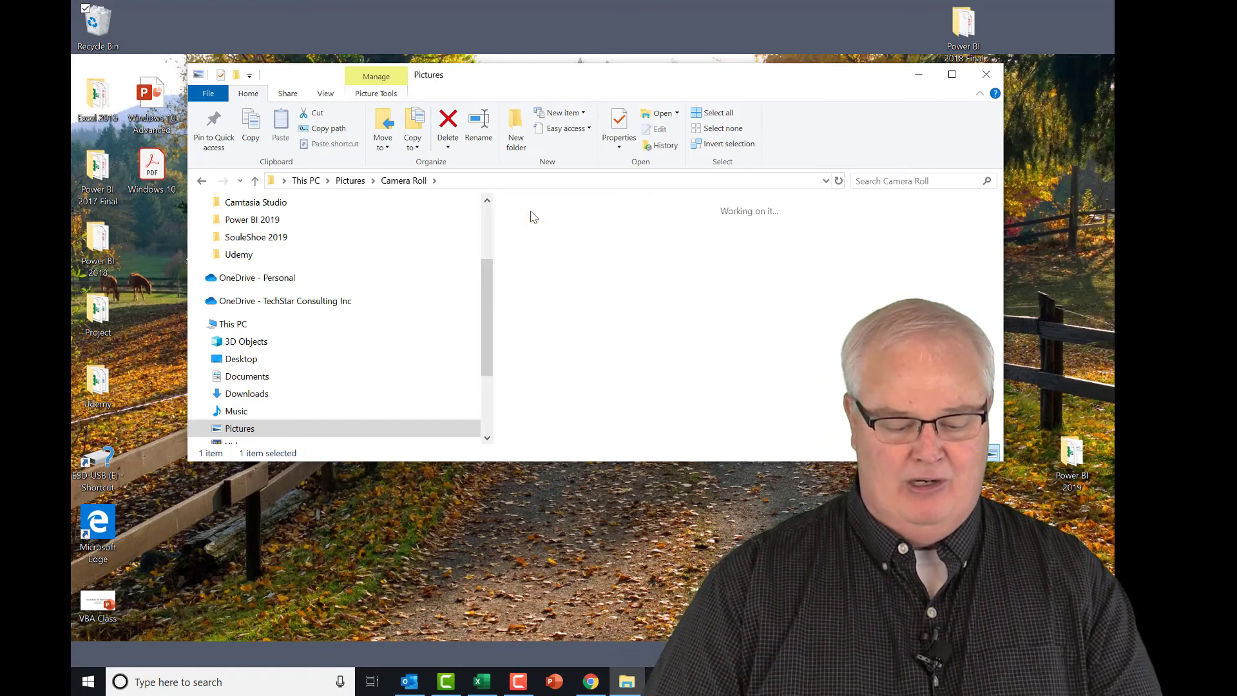
key("alt+Up")
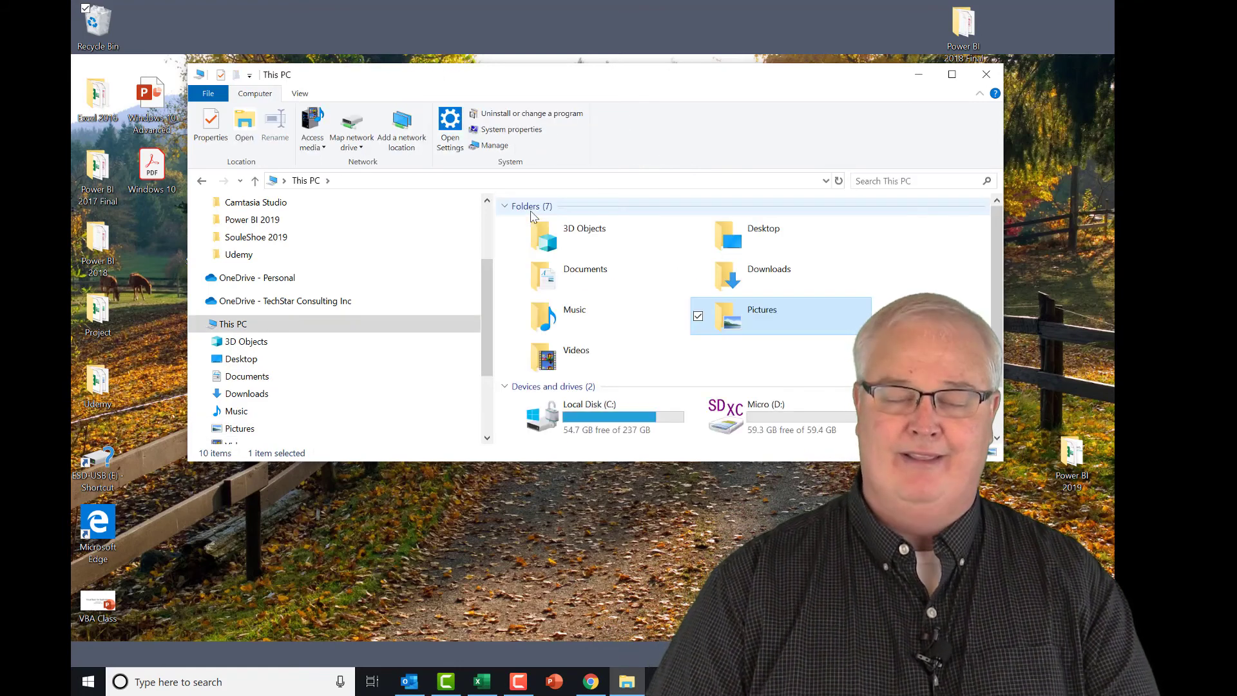
key("alt+Up")
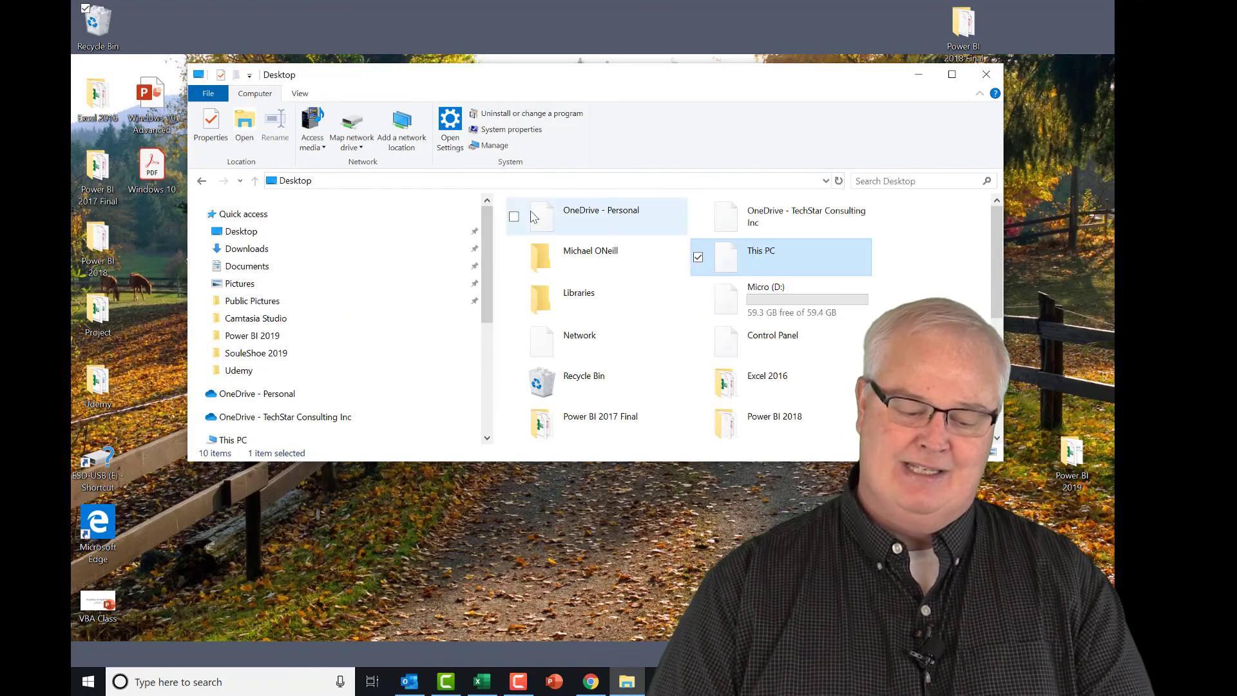